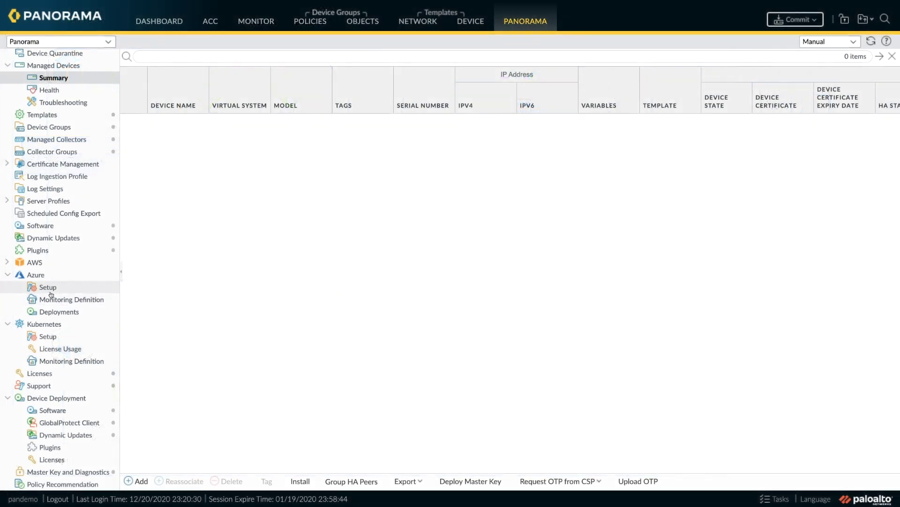
# - Review the praddemoSP service principal's settings in the Azure setup and close them without changes
pyautogui.click(53, 292)
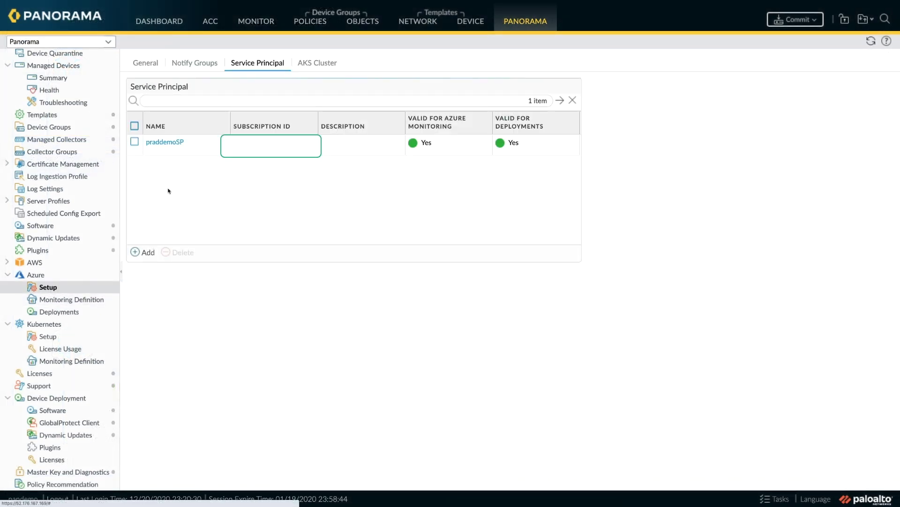
pyautogui.click(168, 145)
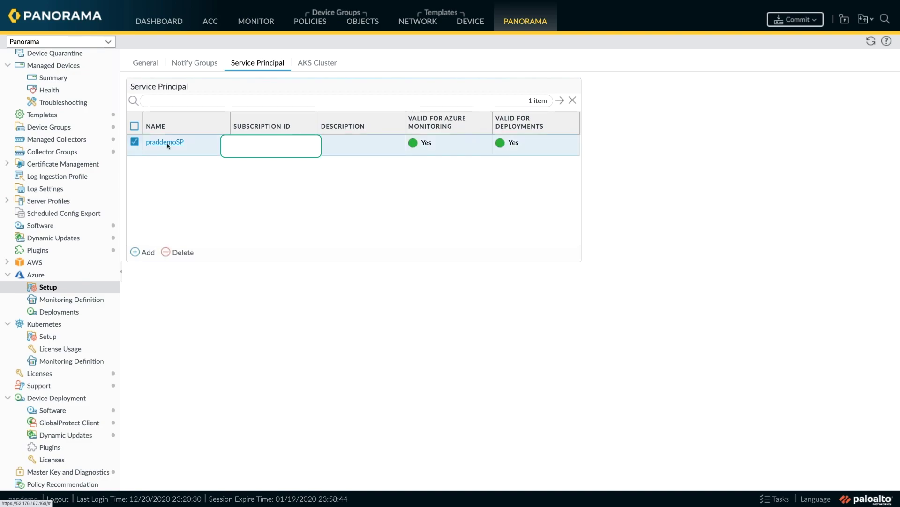
pyautogui.click(167, 143)
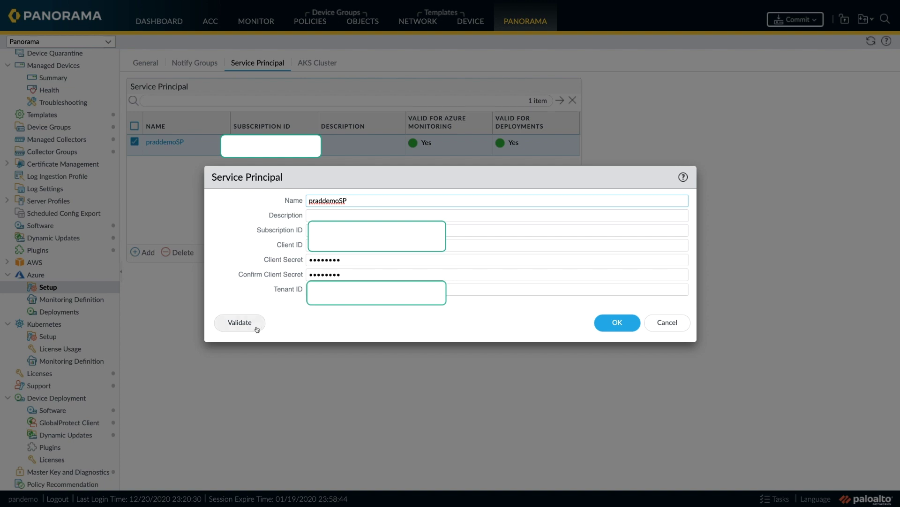
pyautogui.click(667, 323)
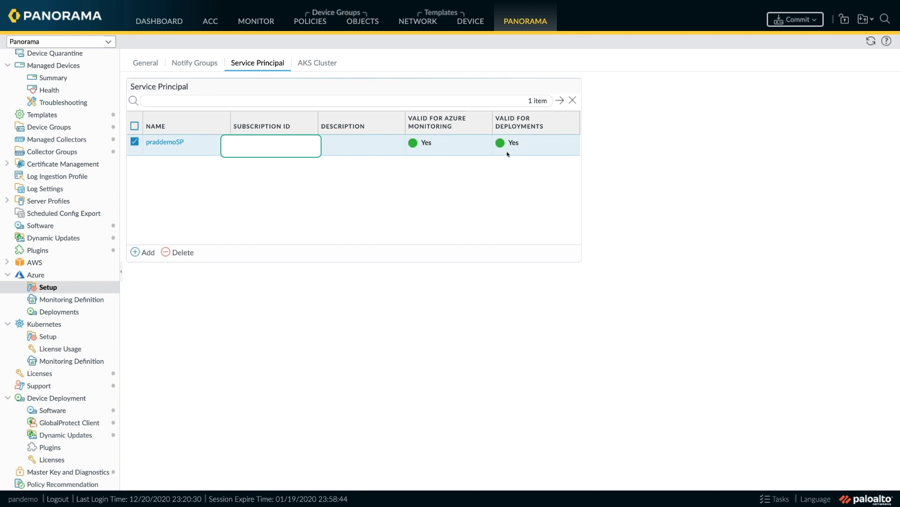
# - Start a new Azure deployment configuration named azurestacl001 that uses the praddemoSP service principal
pyautogui.click(59, 312)
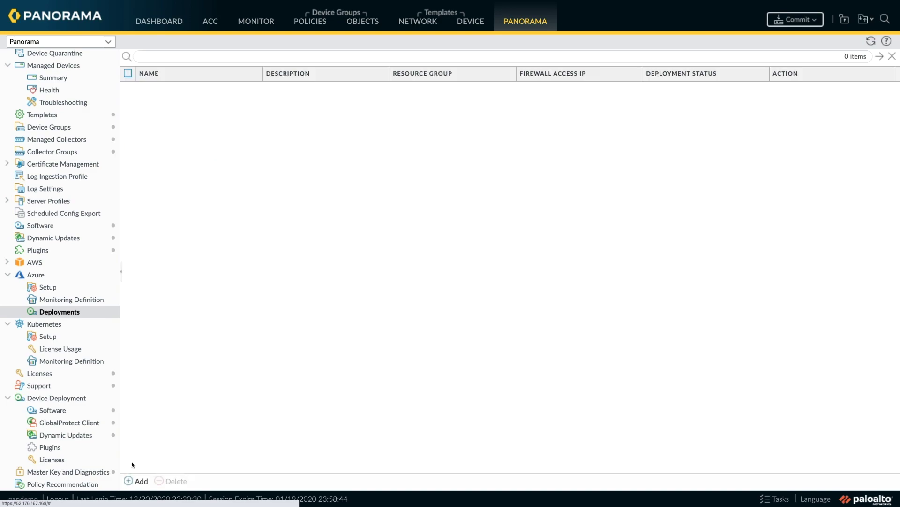
pyautogui.click(136, 483)
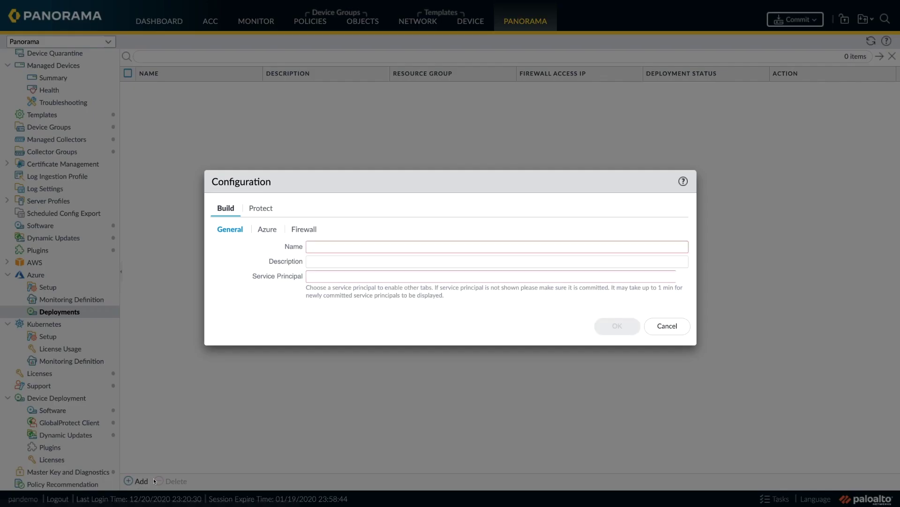
pyautogui.click(352, 249)
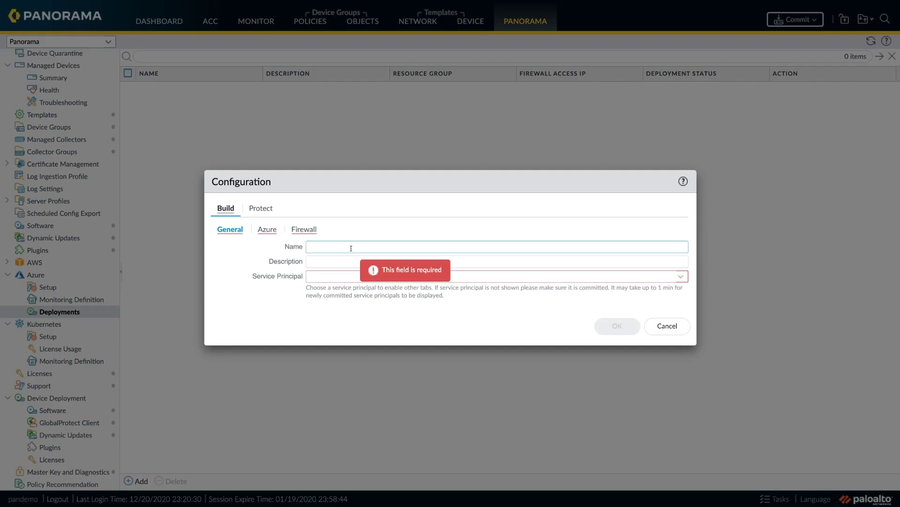
pyautogui.write('azurestac')
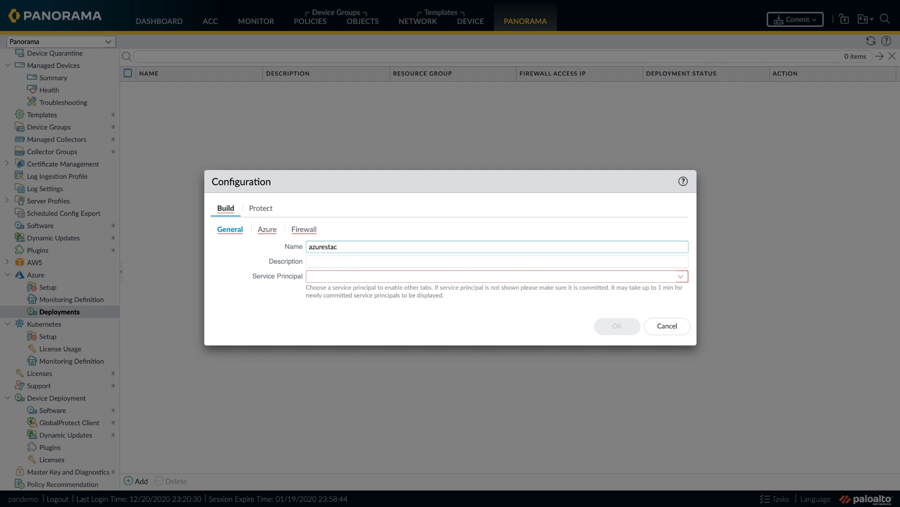
pyautogui.write('l001')
pyautogui.click(680, 278)
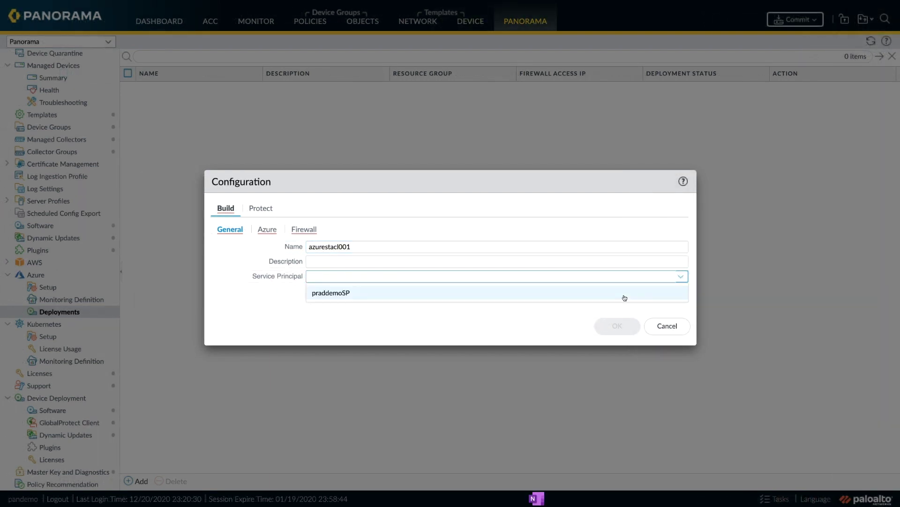
pyautogui.click(625, 296)
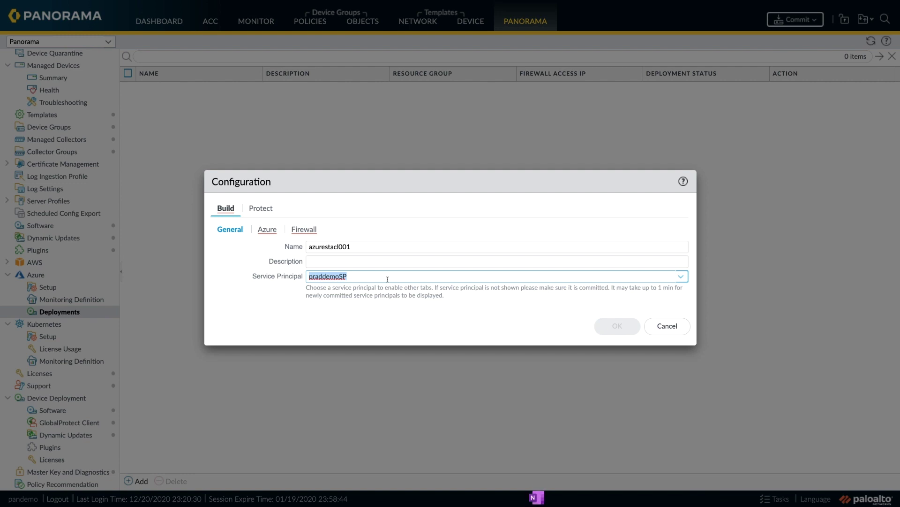
# - Set the deployment's Azure region to eastus and its directory domain to paloaltonetworks.onmicrosoft.com
pyautogui.click(266, 229)
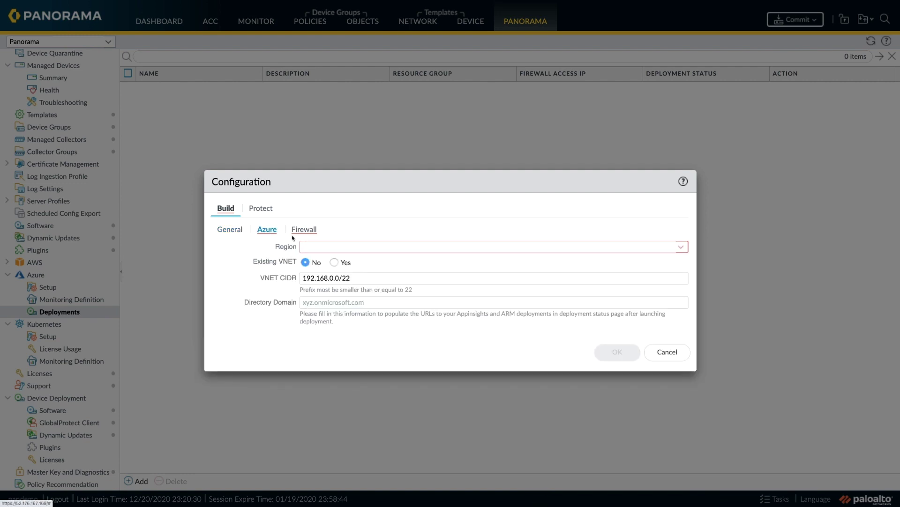
pyautogui.click(678, 249)
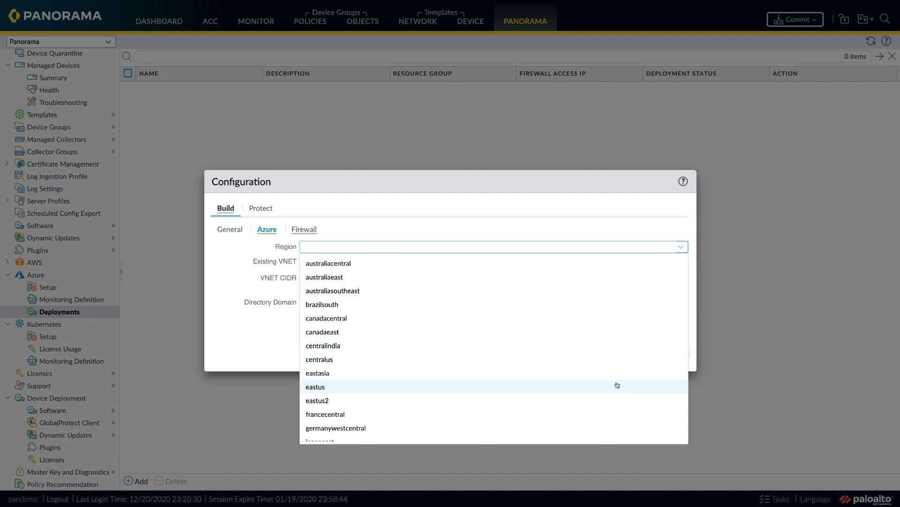
pyautogui.click(617, 385)
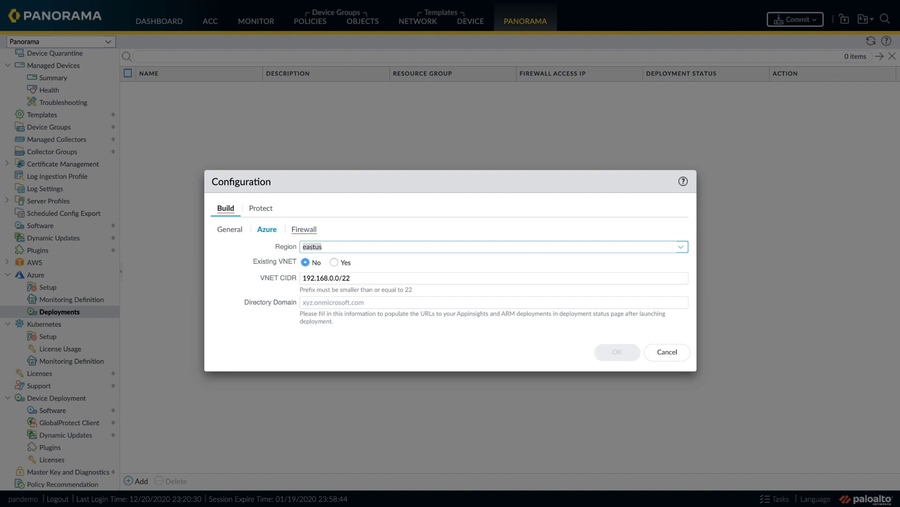
pyautogui.click(311, 303)
pyautogui.write('paloaltonetworks.onmicrosoft.com')
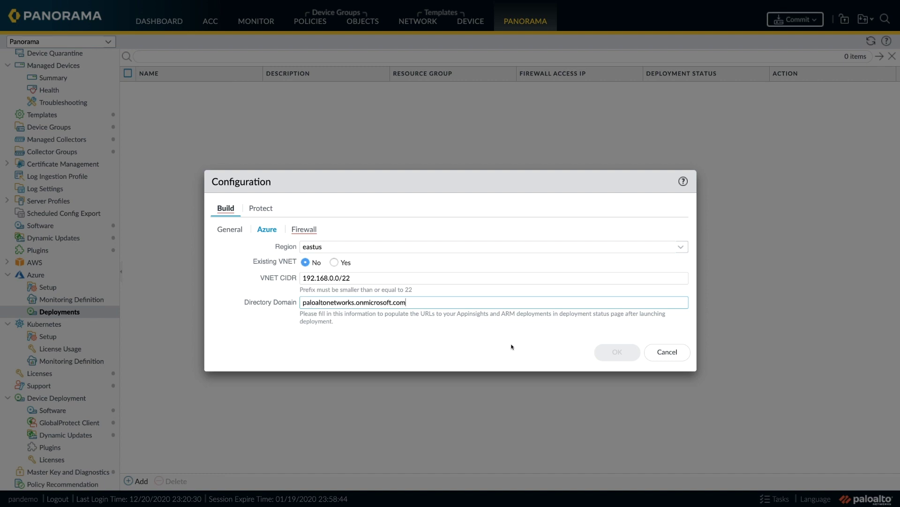
# - Configure the outbound/east-west firewall stack with license type Bundle2, VM size Standard_D3_v2 (PA-VM-300) and a maximum of 4 firewalls
pyautogui.click(305, 231)
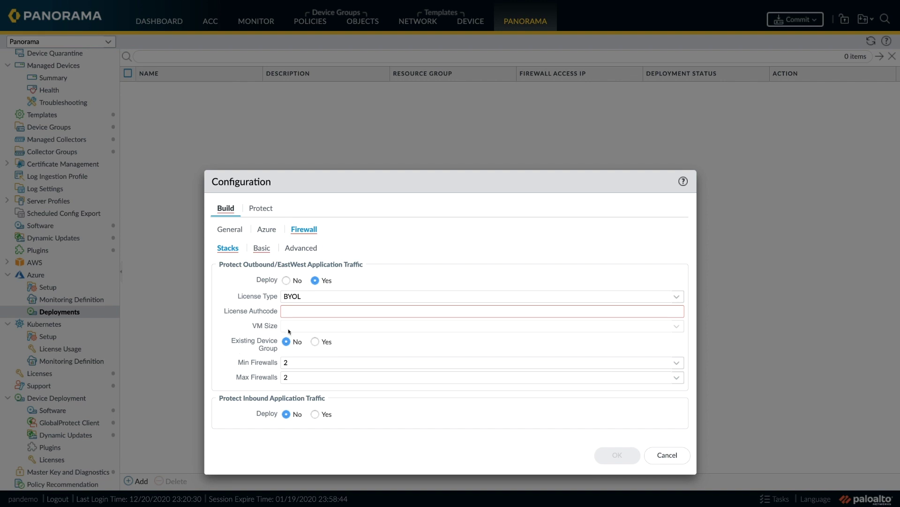
pyautogui.click(677, 297)
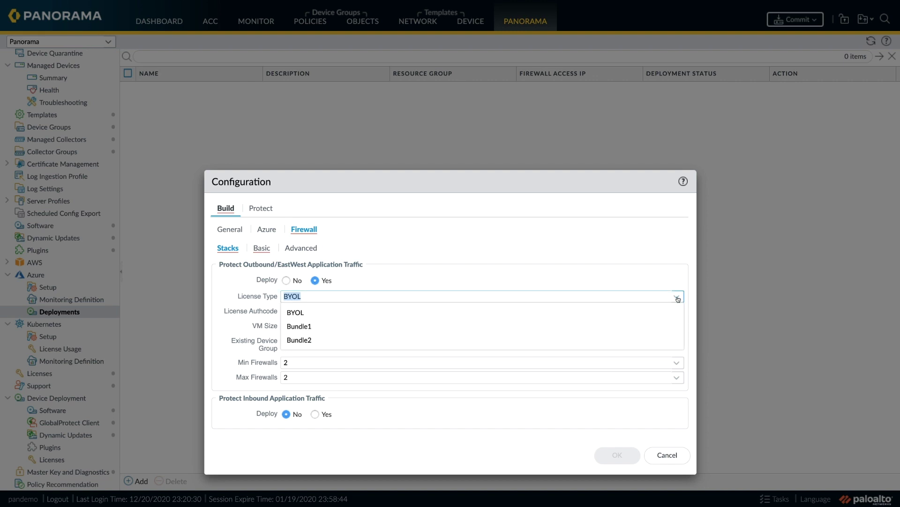
pyautogui.click(656, 339)
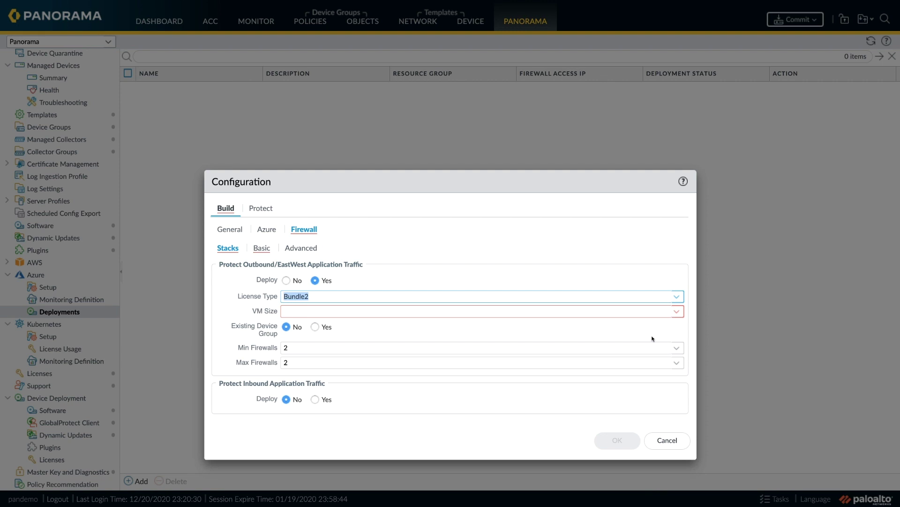
pyautogui.click(678, 313)
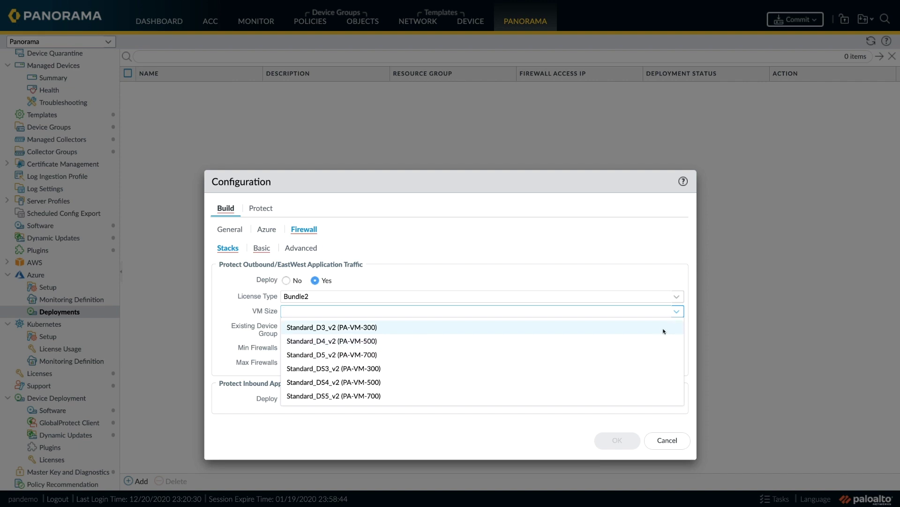
pyautogui.click(663, 328)
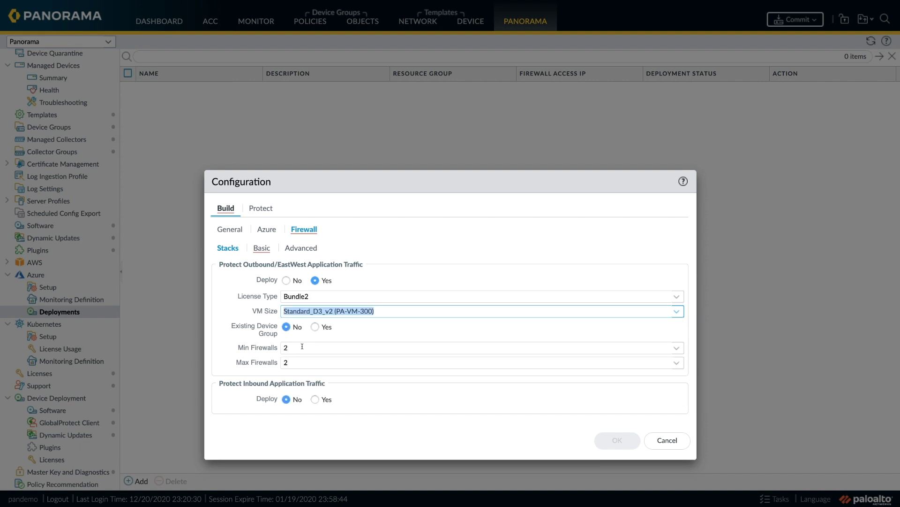
pyautogui.click(303, 347)
pyautogui.click(296, 361)
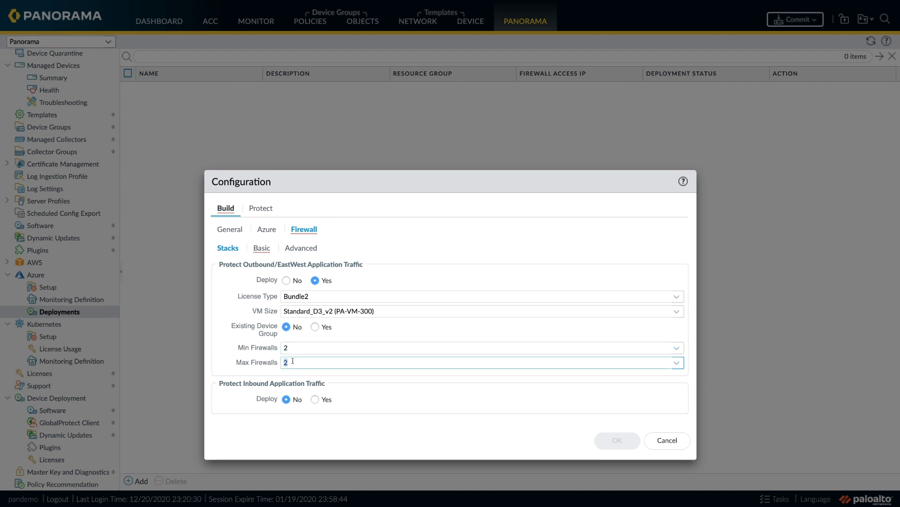
pyautogui.write('4')
pyautogui.click(290, 382)
# - Enable inbound application traffic protection with license type Bundle2, VM size Standard_D3_v2 (PA-VM-300) and a maximum of 3 firewalls
pyautogui.click(314, 400)
pyautogui.click(315, 400)
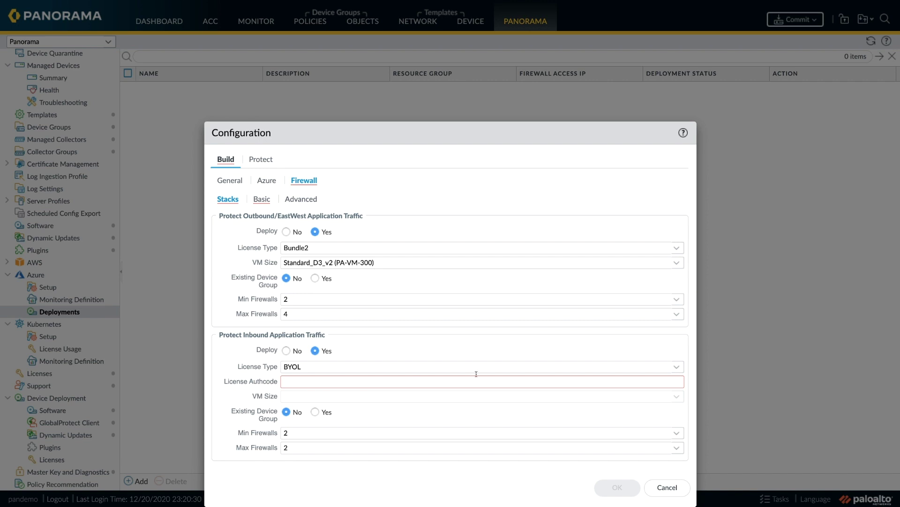
pyautogui.click(677, 369)
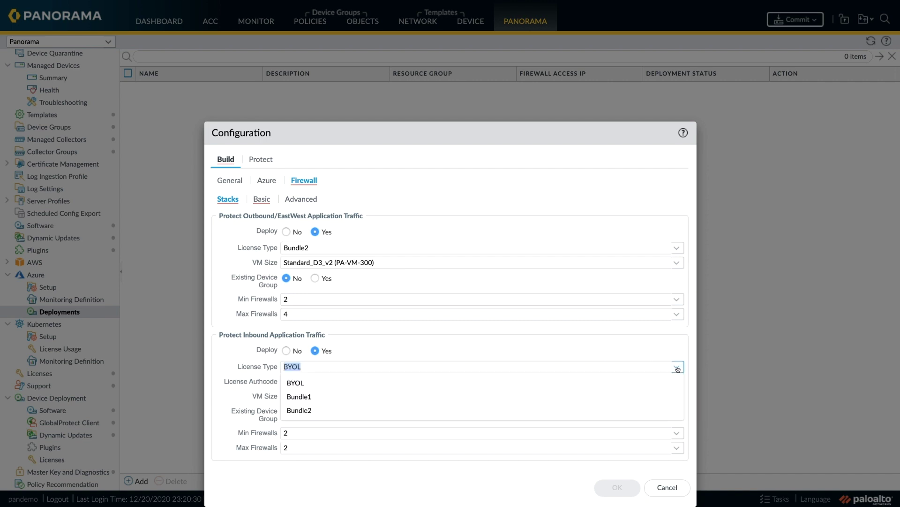
pyautogui.click(637, 409)
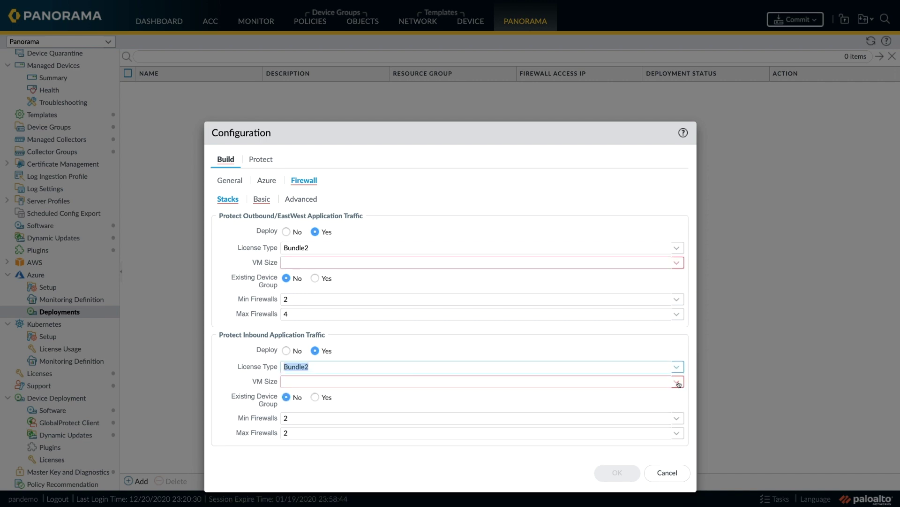
pyautogui.click(677, 381)
pyautogui.click(648, 398)
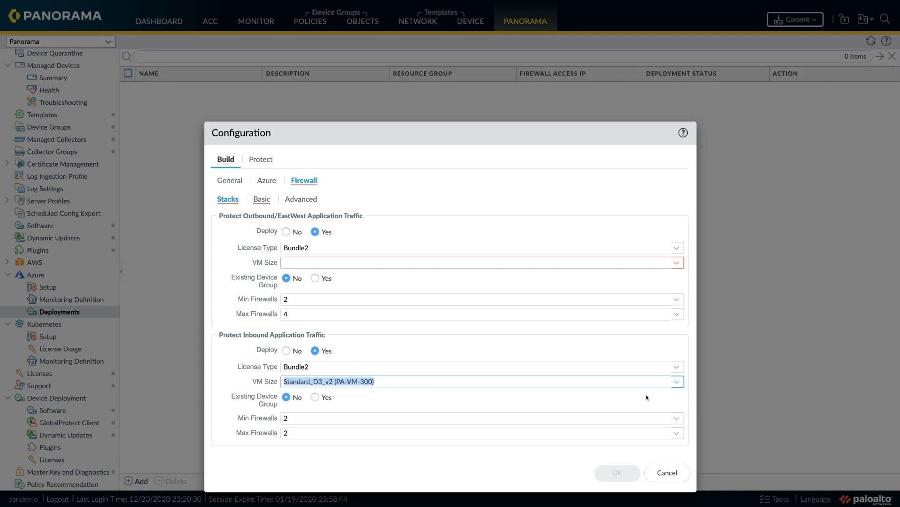
pyautogui.click(533, 432)
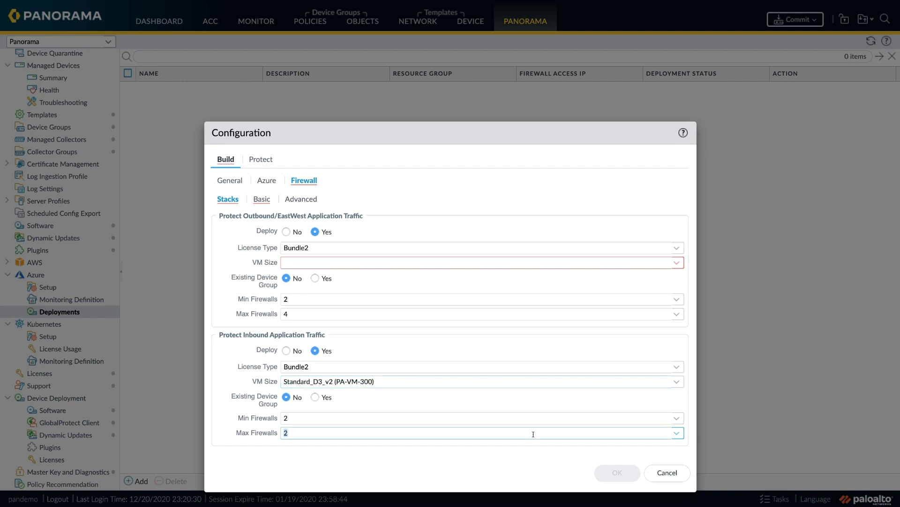
pyautogui.write('3')
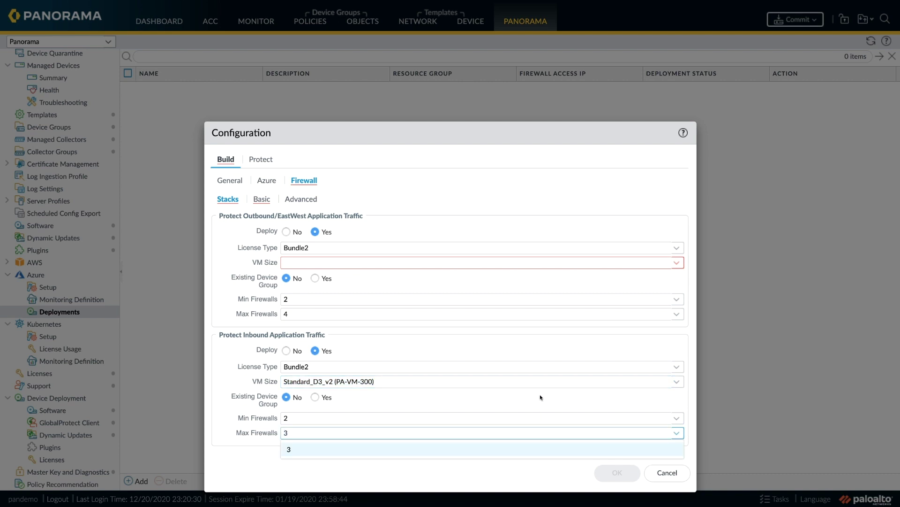
pyautogui.press('Return')
# - Set the outbound/east-west stack's VM size to Standard_D3_v2 (PA-VM-300) again
pyautogui.click(677, 263)
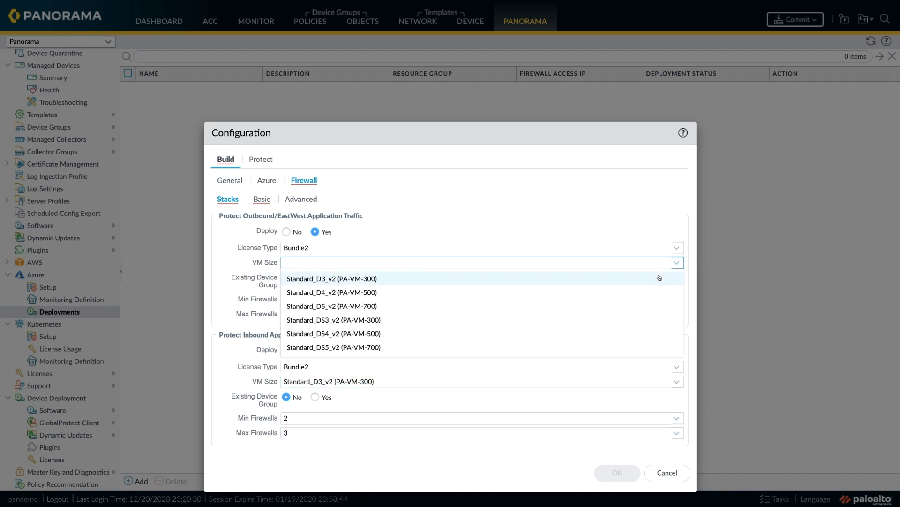
pyautogui.click(658, 277)
pyautogui.click(572, 291)
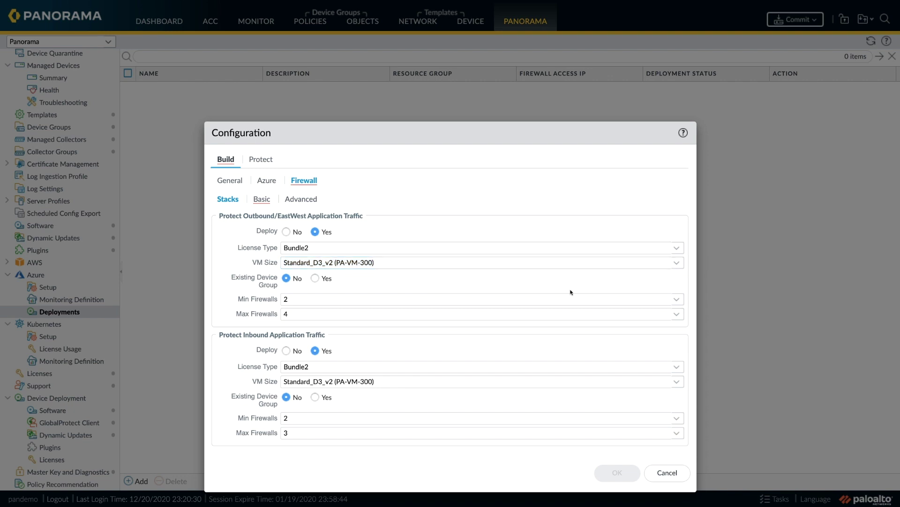
# - In the basic firewall settings, set the software version to 10.0.1, then enter and confirm the firewall account password
pyautogui.click(263, 205)
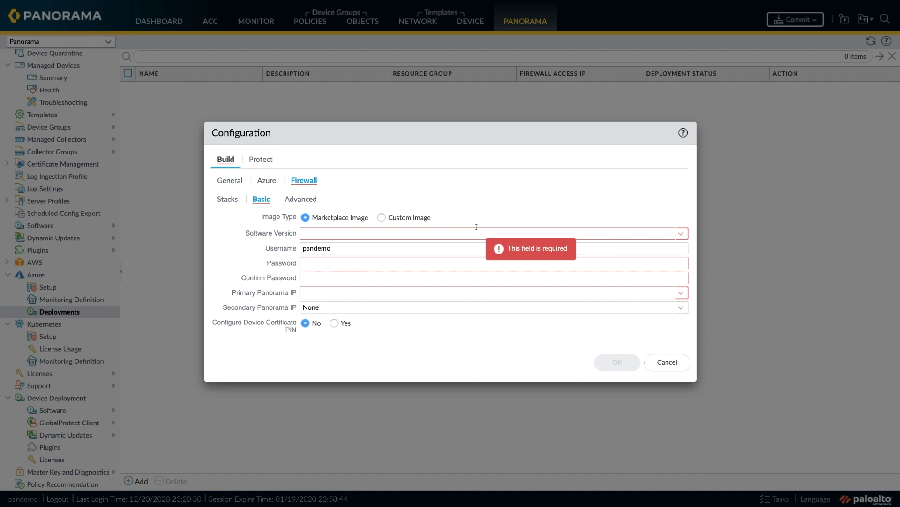
pyautogui.click(680, 234)
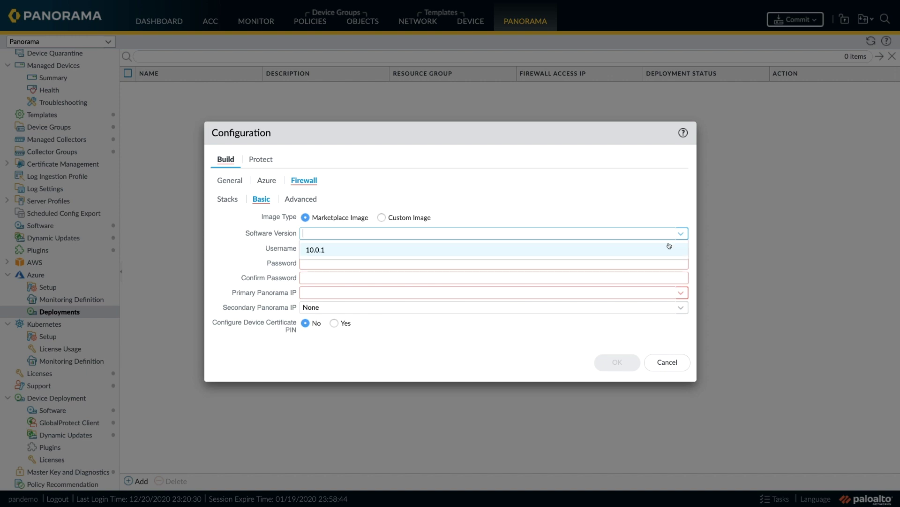
pyautogui.click(667, 247)
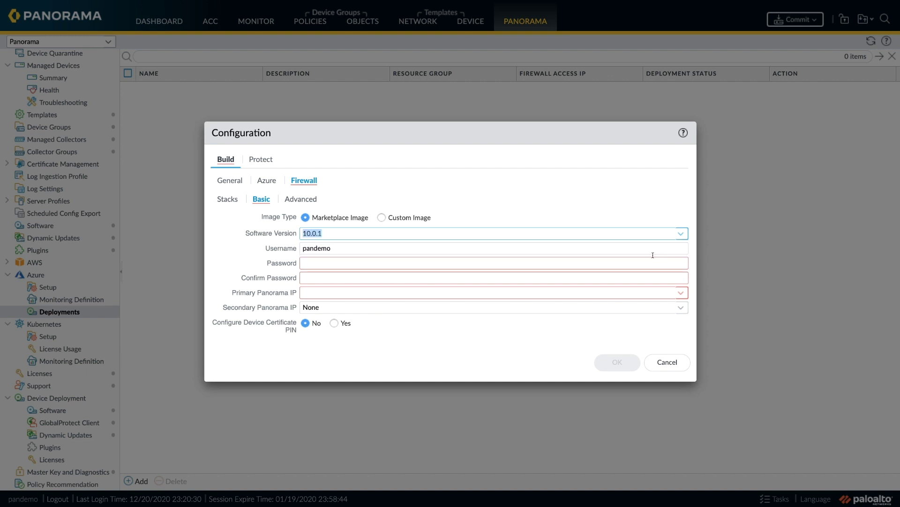
pyautogui.click(639, 266)
pyautogui.hotkey('ctrl', 'v')
pyautogui.click(619, 275)
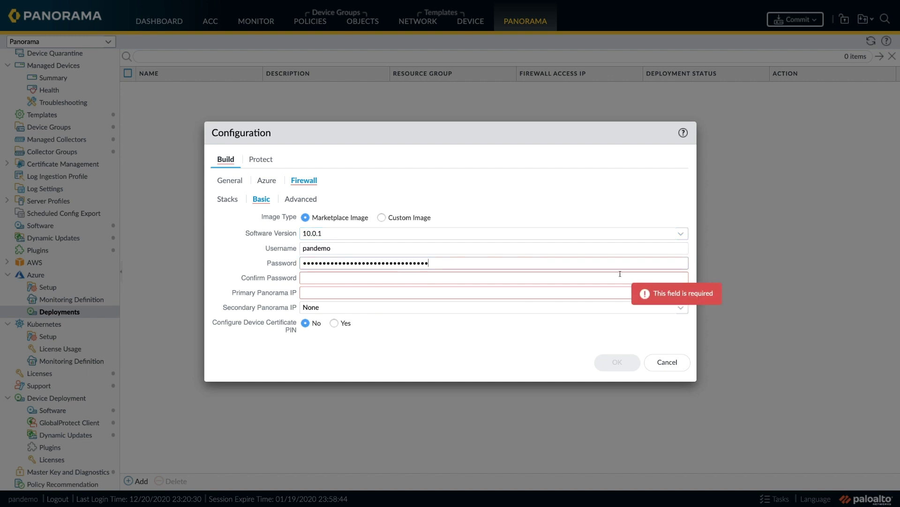
pyautogui.hotkey('ctrl', 'v')
# - Select the primary Panorama IP address in the basic firewall settings
pyautogui.click(594, 291)
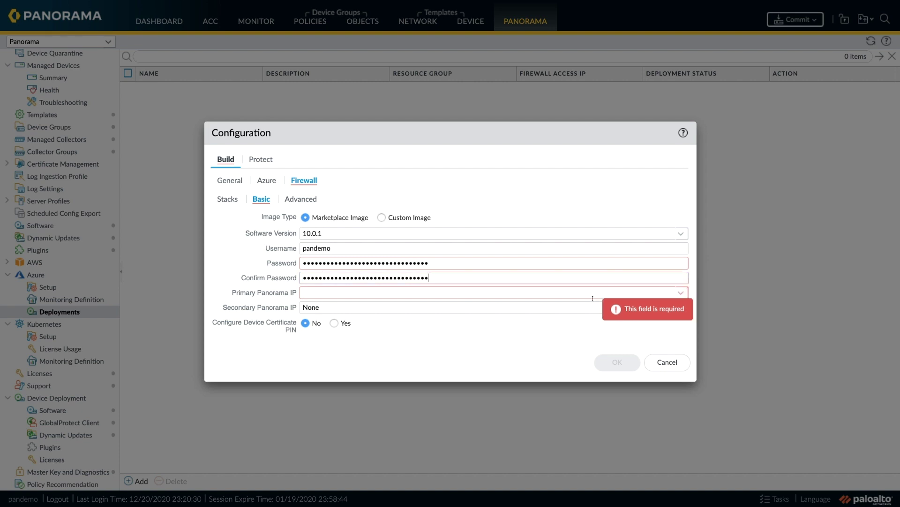
pyautogui.click(589, 296)
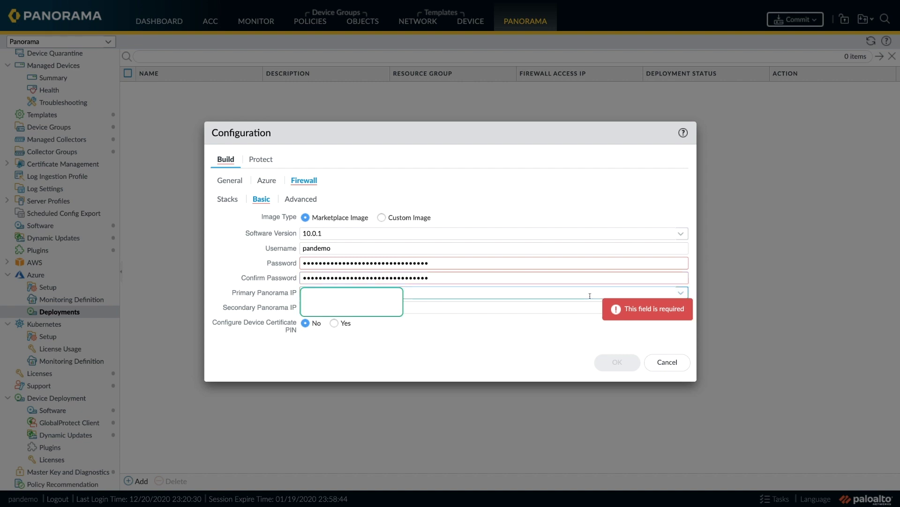
pyautogui.click(569, 309)
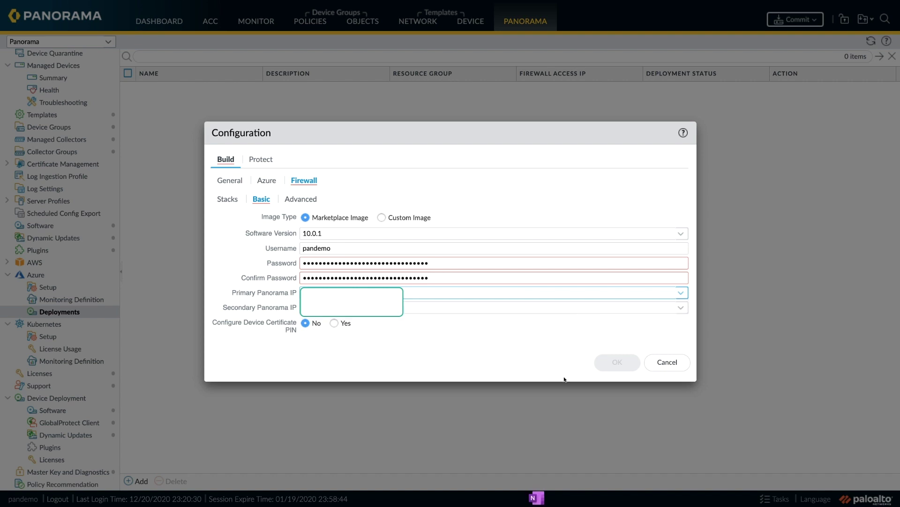
# - Review the autoscaling metric choices in the advanced firewall settings and save the deployment configuration
pyautogui.click(302, 199)
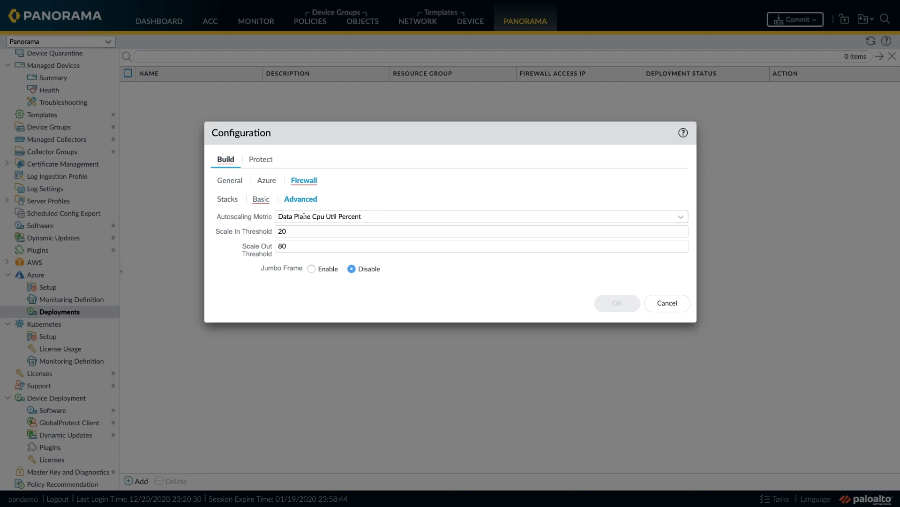
pyautogui.click(681, 217)
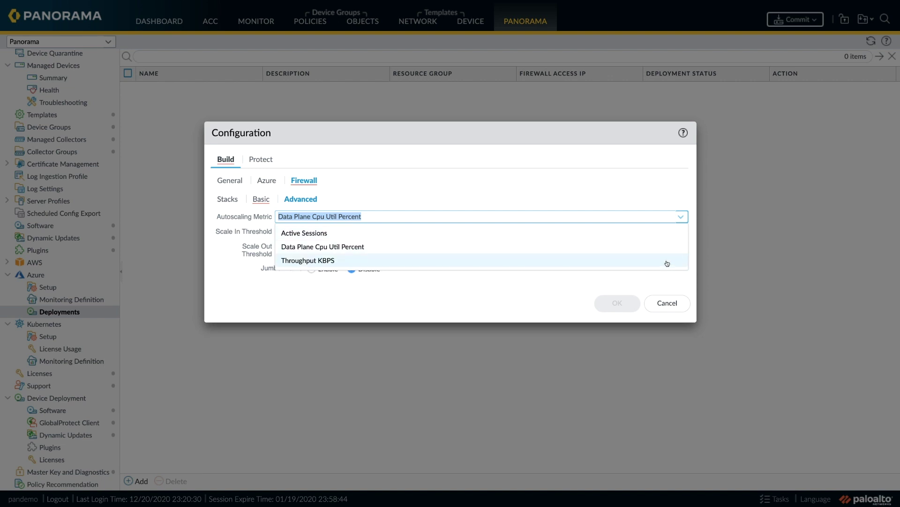
pyautogui.click(542, 278)
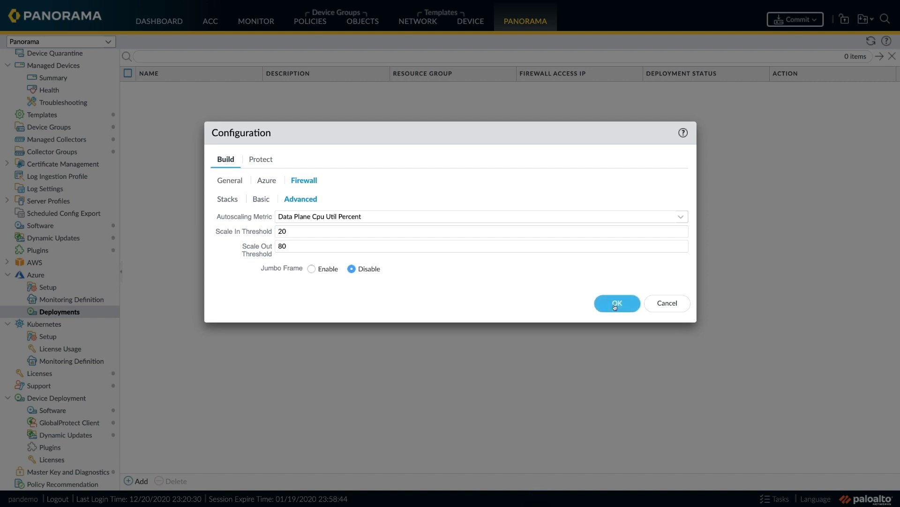
pyautogui.click(615, 305)
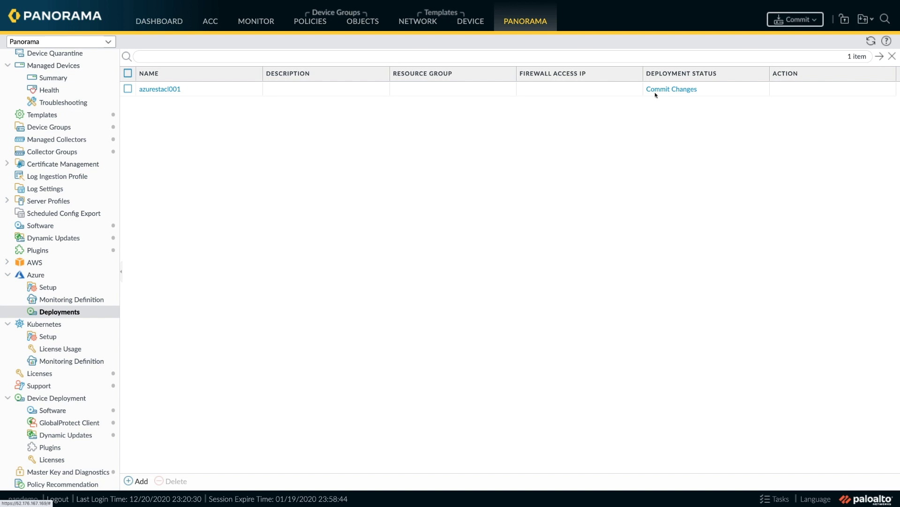
# - Commit all pending changes to Panorama
pyautogui.click(788, 21)
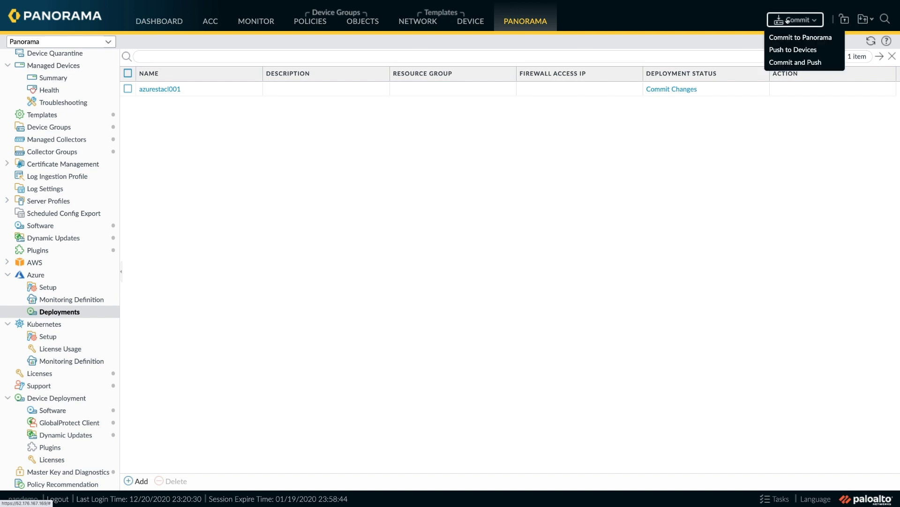
pyautogui.click(787, 36)
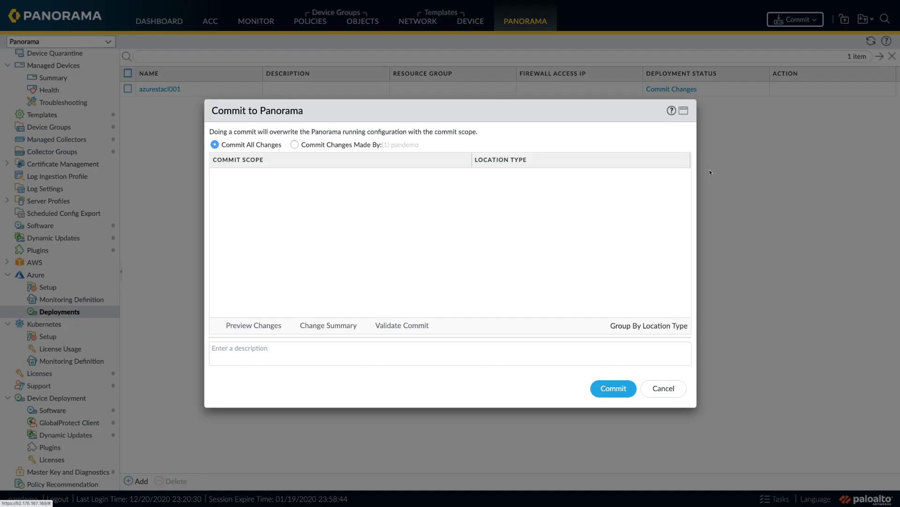
pyautogui.click(613, 388)
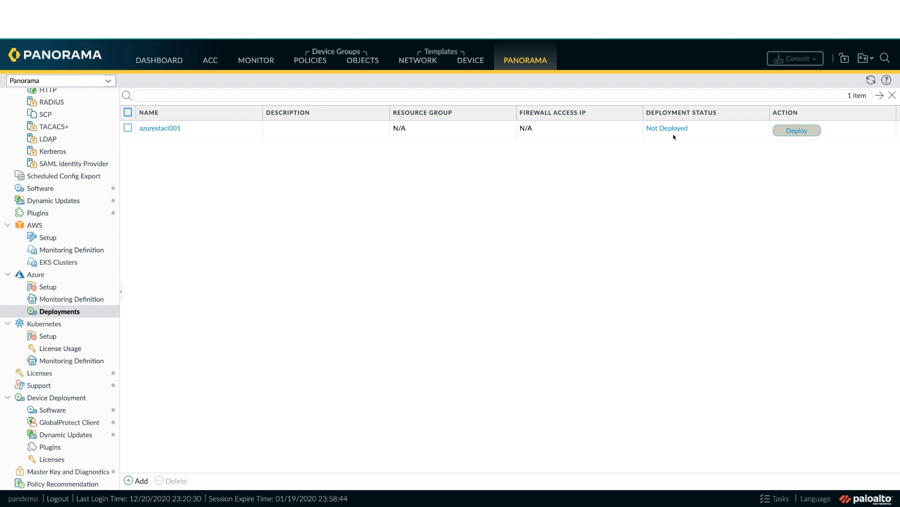
# - Deploy azurestacl001 to Azure, accepting the confirmation and dismissing the deployment notice
pyautogui.click(790, 132)
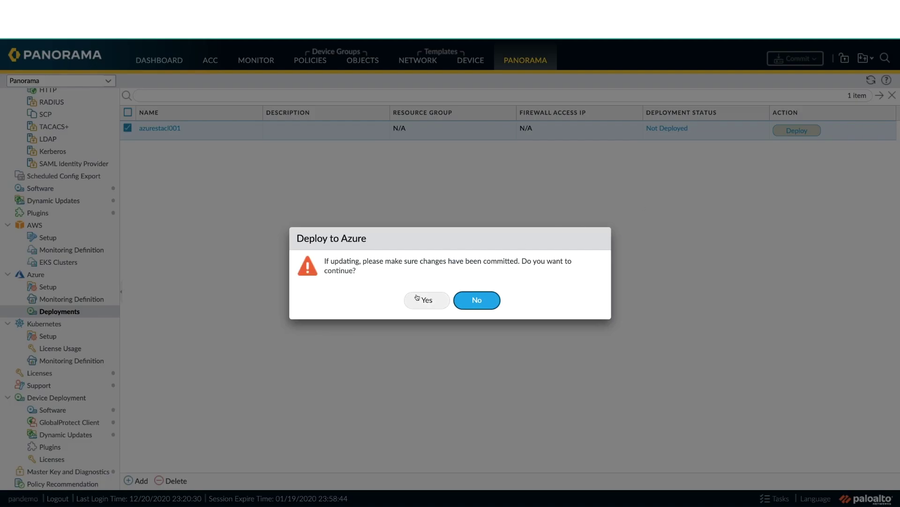
pyautogui.click(425, 300)
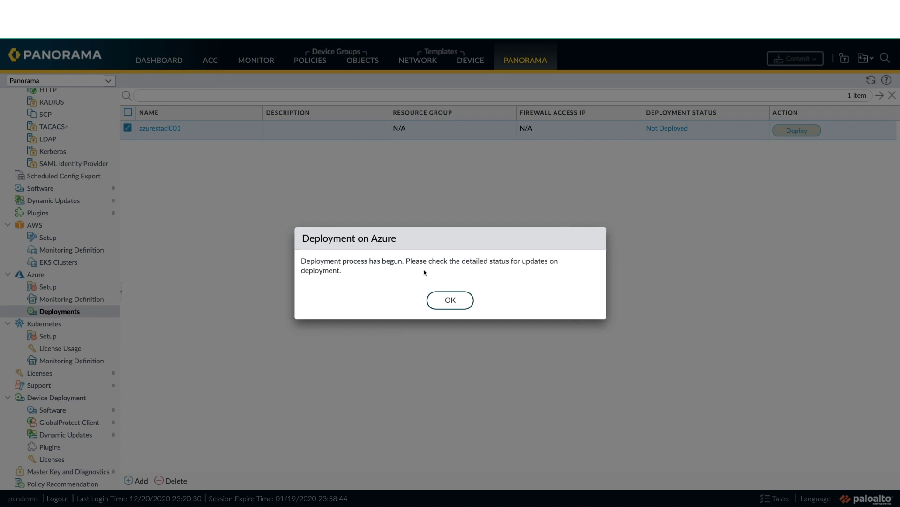
pyautogui.click(450, 300)
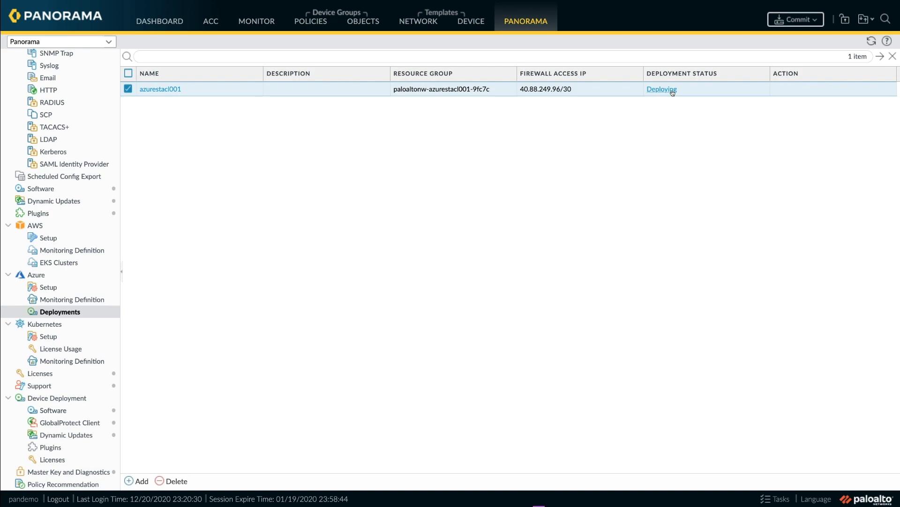
# - Check the detailed deployment status of azurestacl001 for both the hub stack and the inbound stack
pyautogui.click(672, 90)
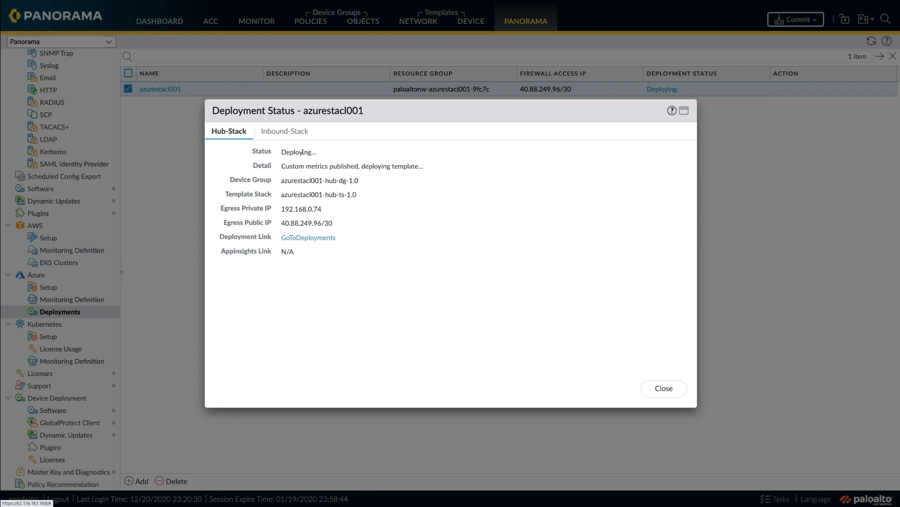
pyautogui.click(301, 137)
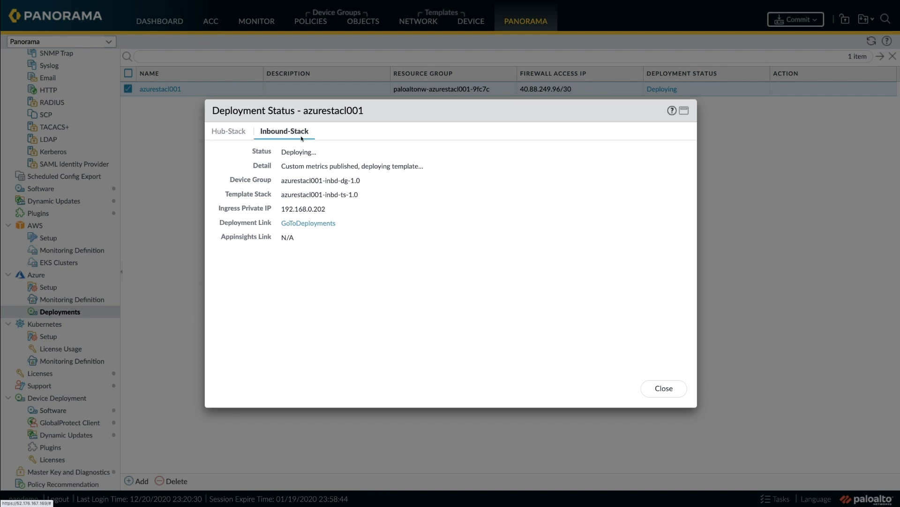
pyautogui.click(239, 132)
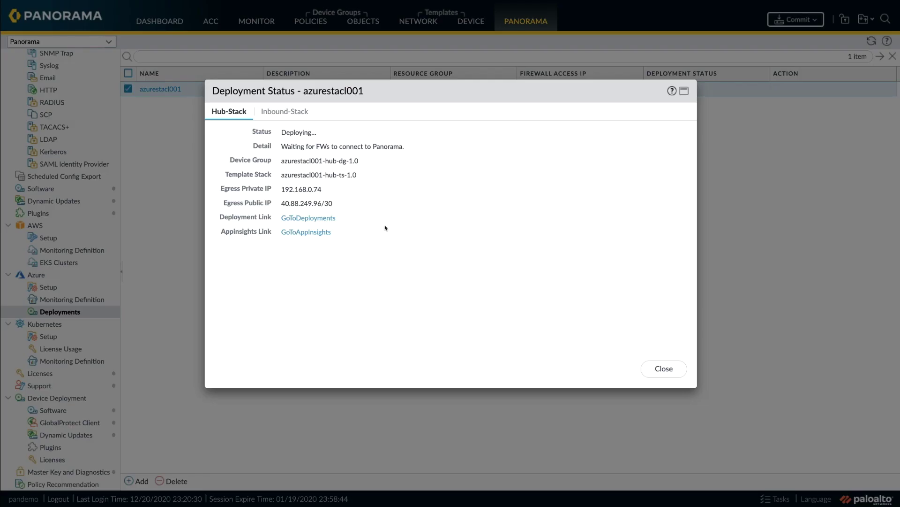
# - View the hub stack's Application Insights and the deployment's resource group in the Azure portal, then return to Panorama
pyautogui.click(315, 232)
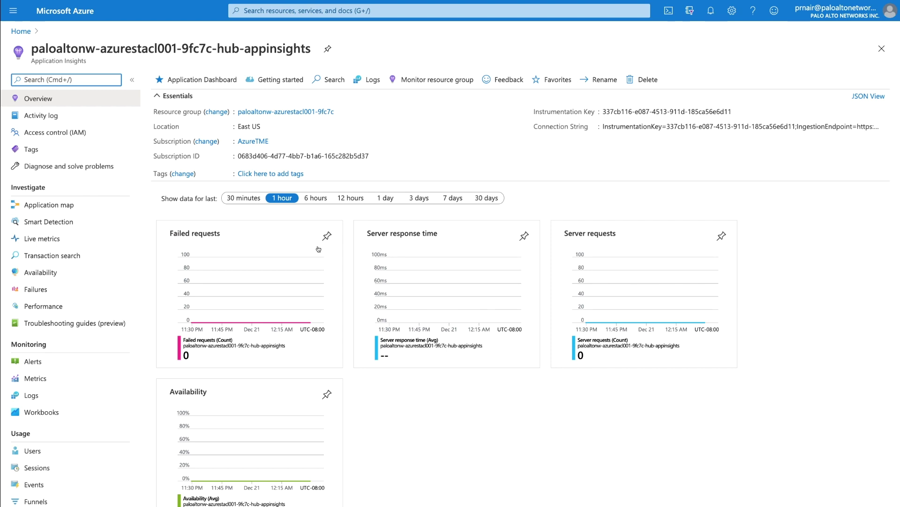
pyautogui.hotkey('alt', 'Left')
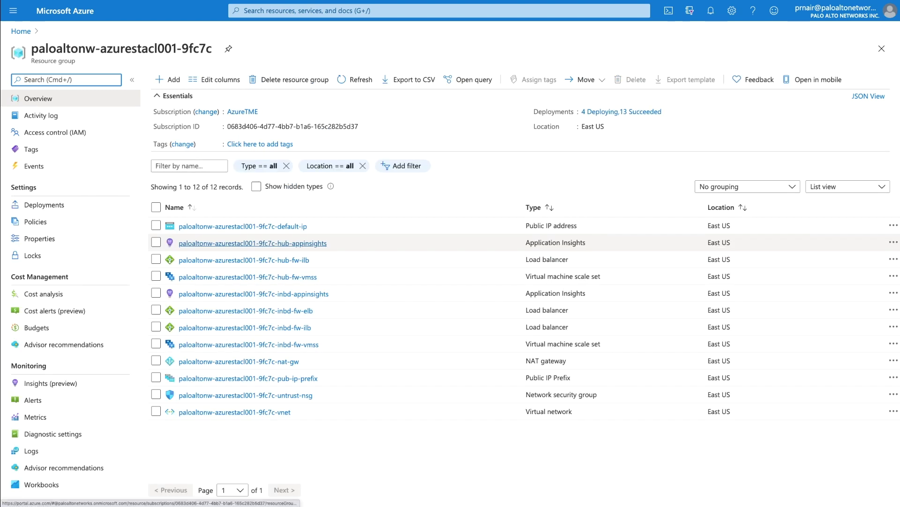
pyautogui.hotkey('alt', 'Tab')
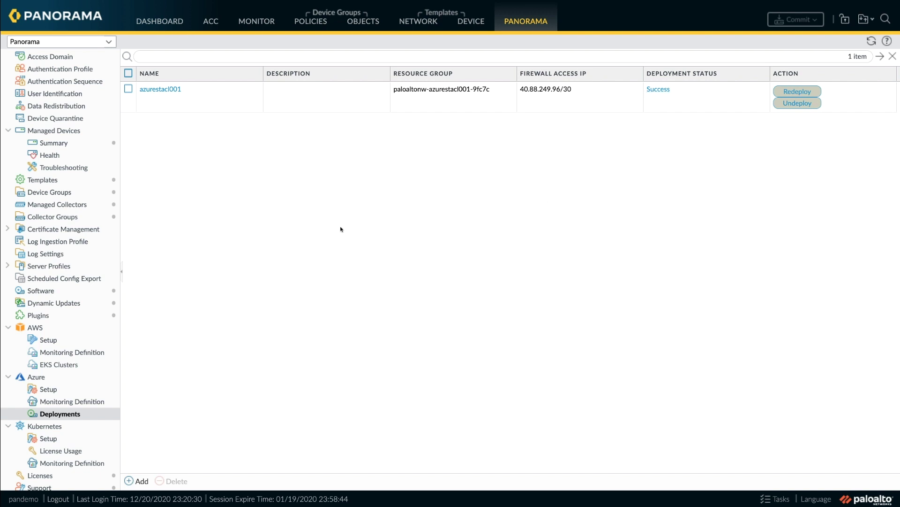
# - Examine the managed devices summary for the hub and inbound firewalls' connection, shared policy and template sync status
pyautogui.click(53, 143)
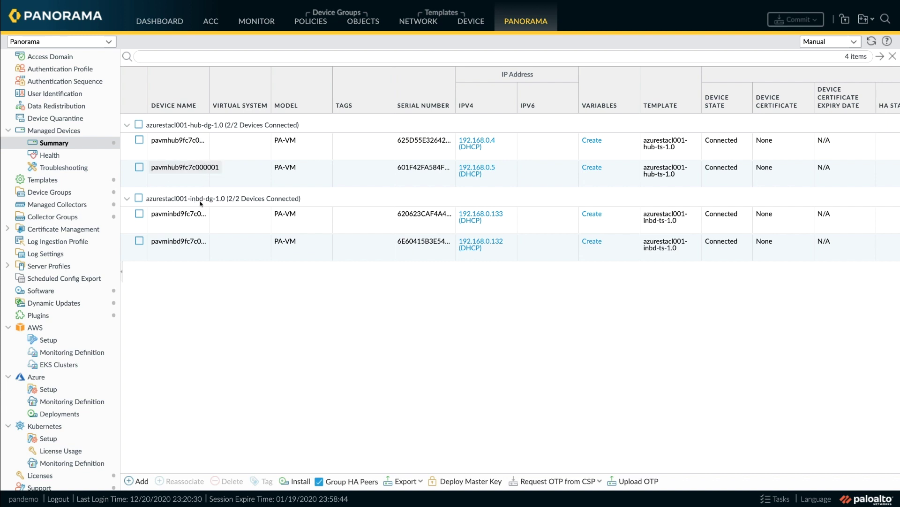
pyautogui.hscroll(5, 215, 178)
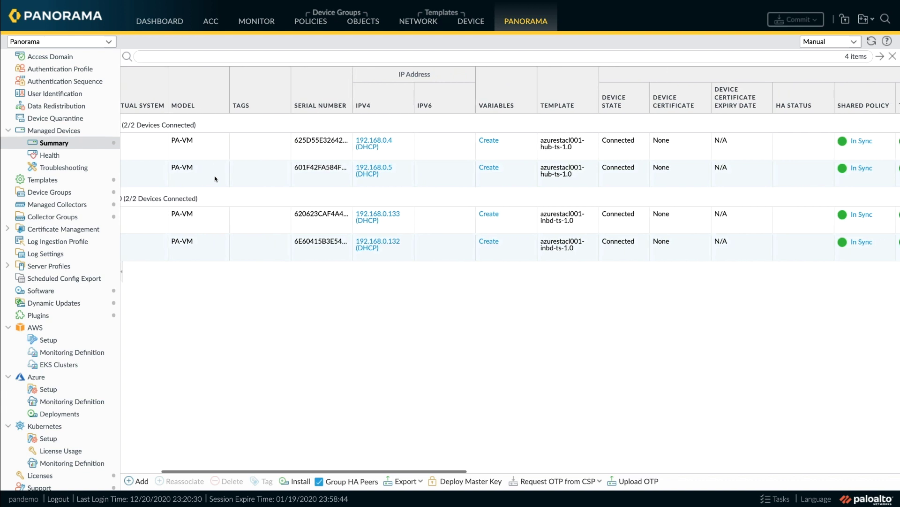
pyautogui.hscroll(2, 215, 177)
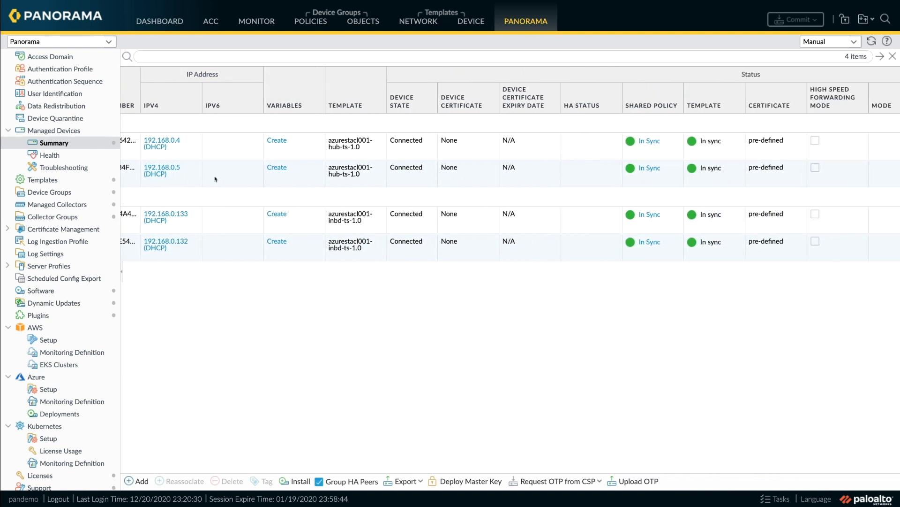
pyautogui.hscroll(-3, 215, 178)
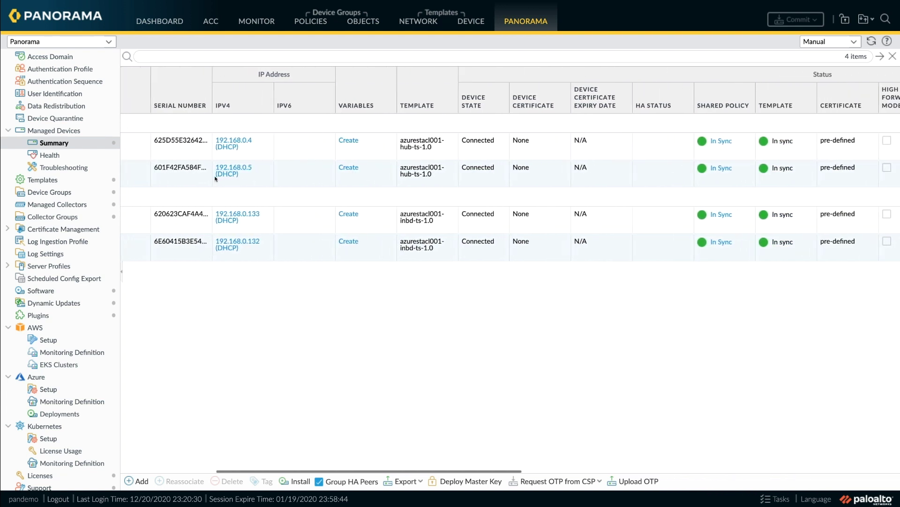
pyautogui.hscroll(-8, 214, 178)
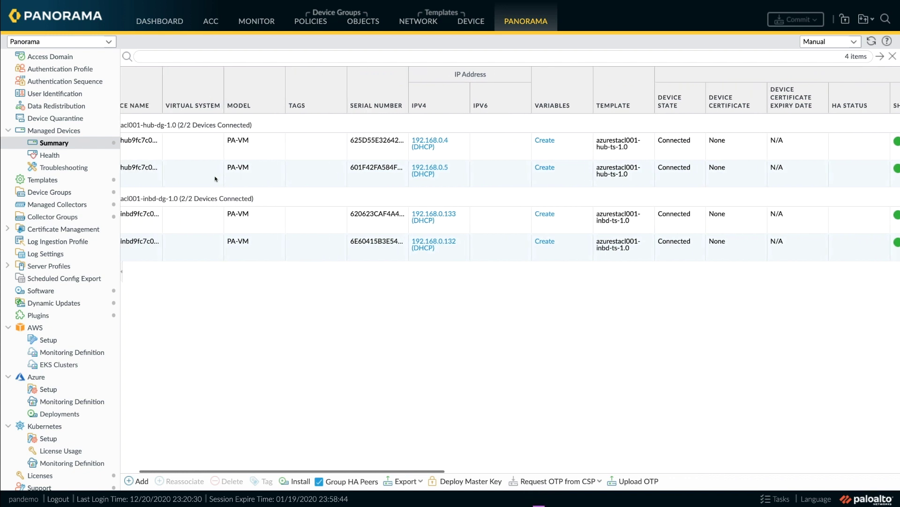
pyautogui.hscroll(-2, 214, 178)
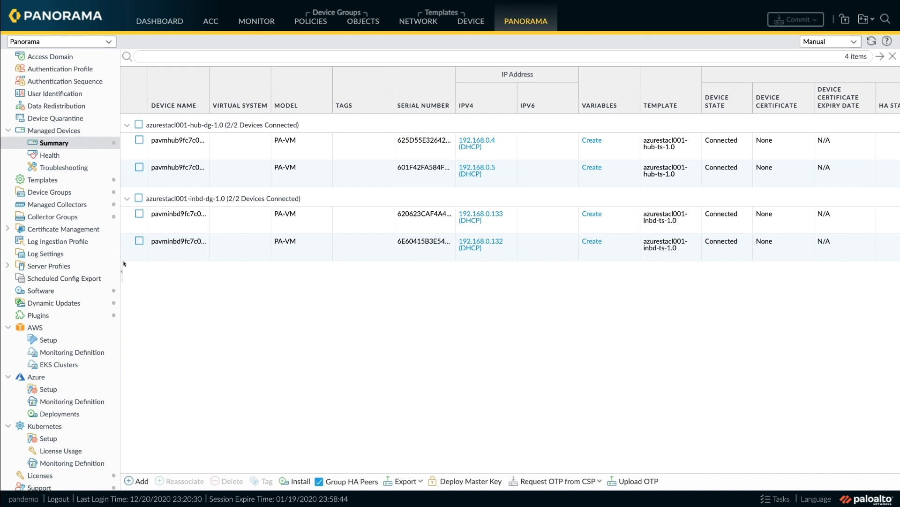
# - Add a frontend to the azurestacl001 deployment's protection settings, with newapp01 as the application name
pyautogui.click(67, 414)
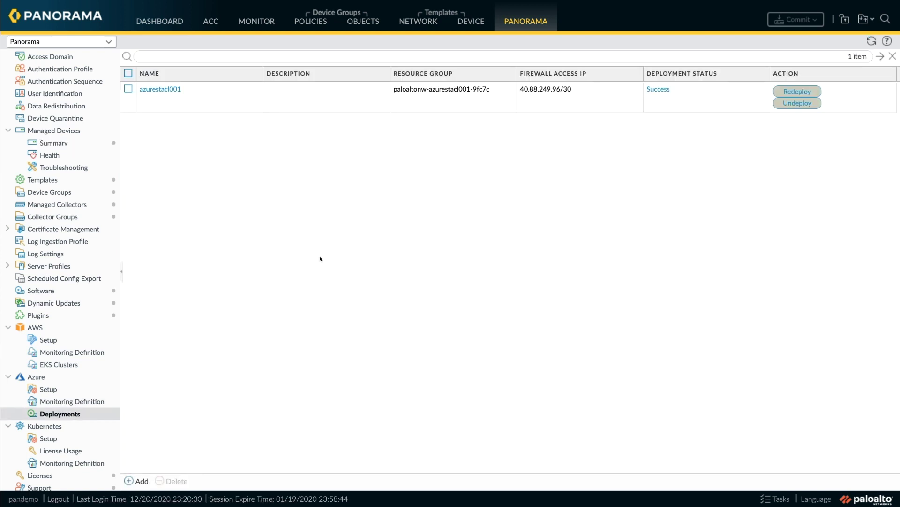
pyautogui.click(170, 92)
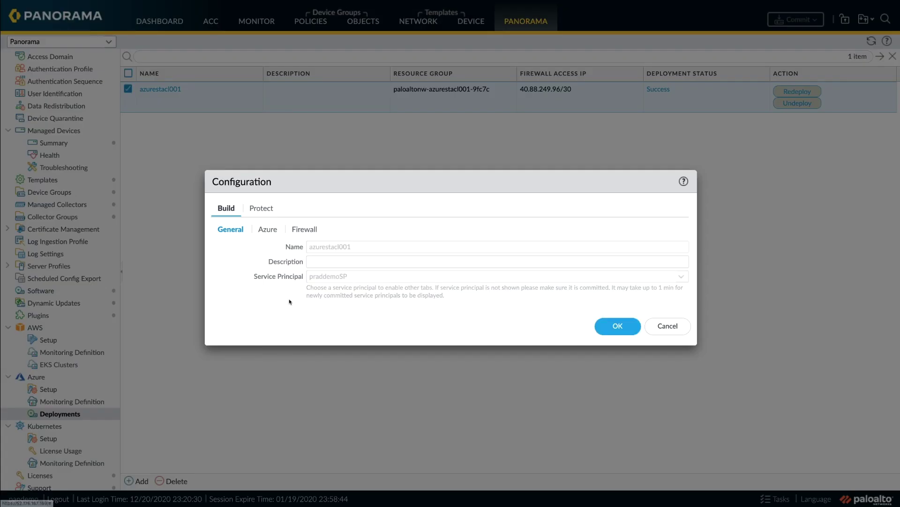
pyautogui.click(261, 213)
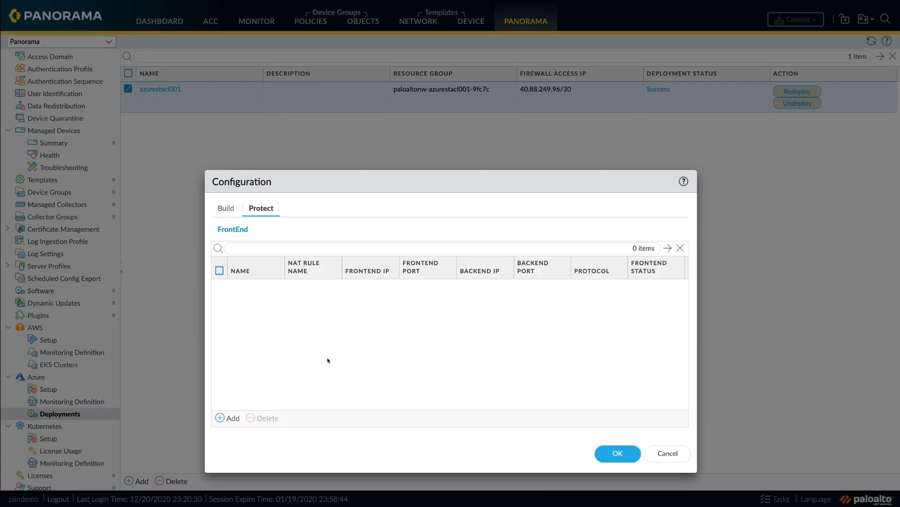
pyautogui.click(231, 418)
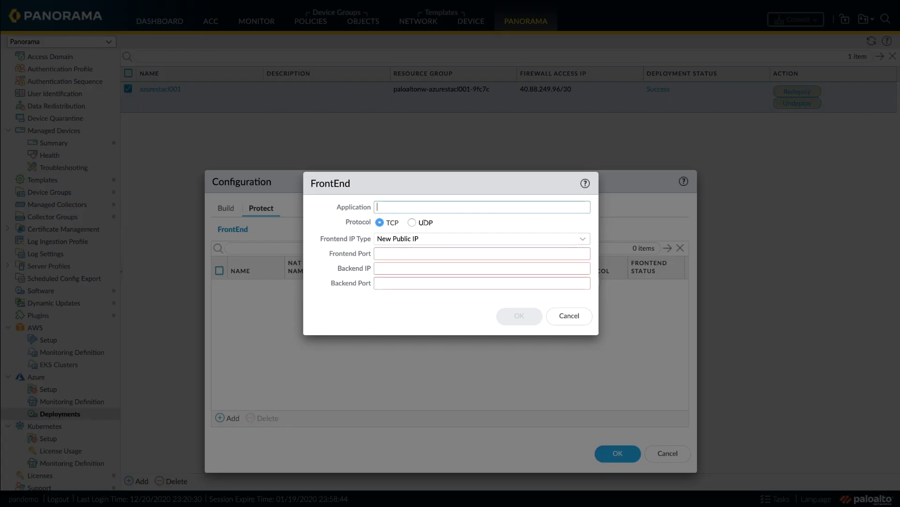
pyautogui.click(399, 204)
pyautogui.write('n')
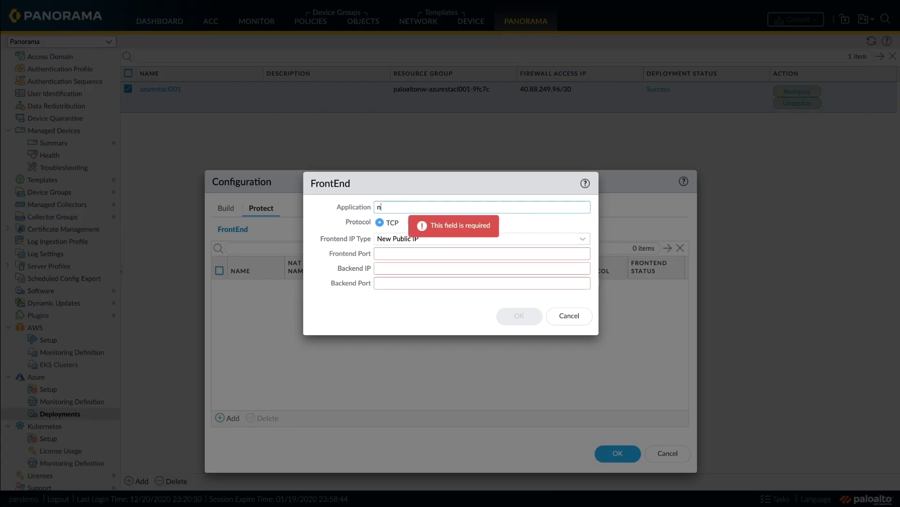
pyautogui.write('ewAPP01')
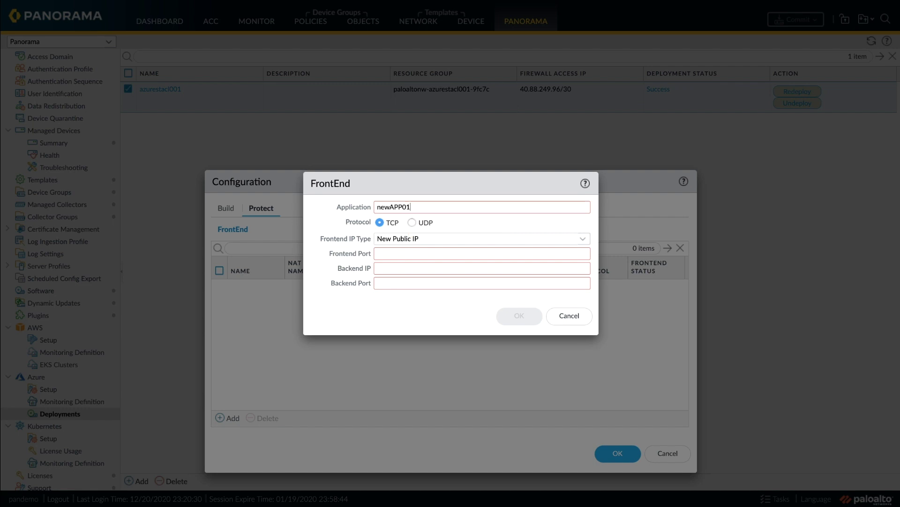
pyautogui.press('BackSpace')
pyautogui.press('BackSpace')
pyautogui.press('BackSpace')
pyautogui.write('pp01')
pyautogui.click(583, 239)
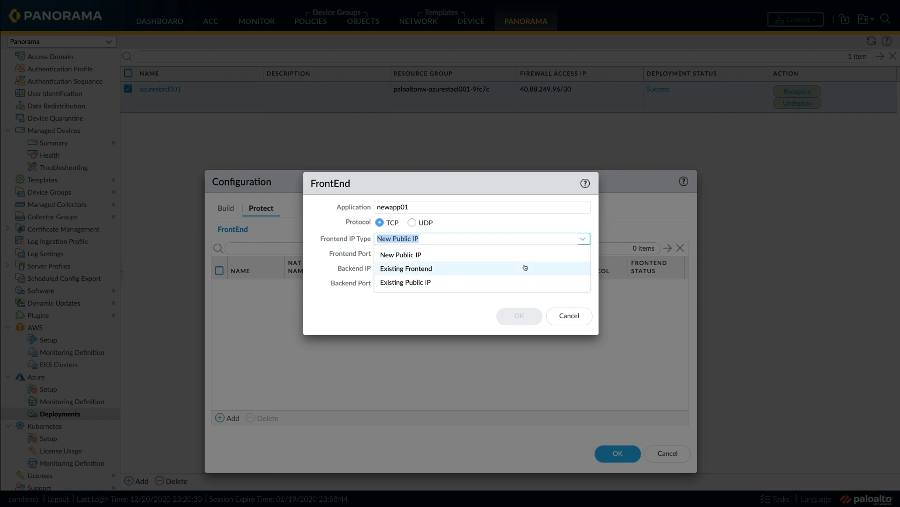
pyautogui.click(525, 268)
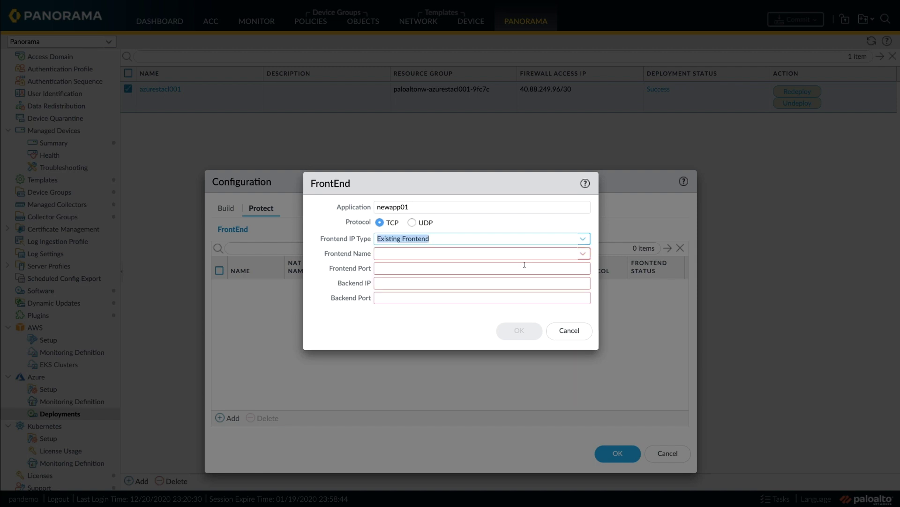
pyautogui.click(582, 254)
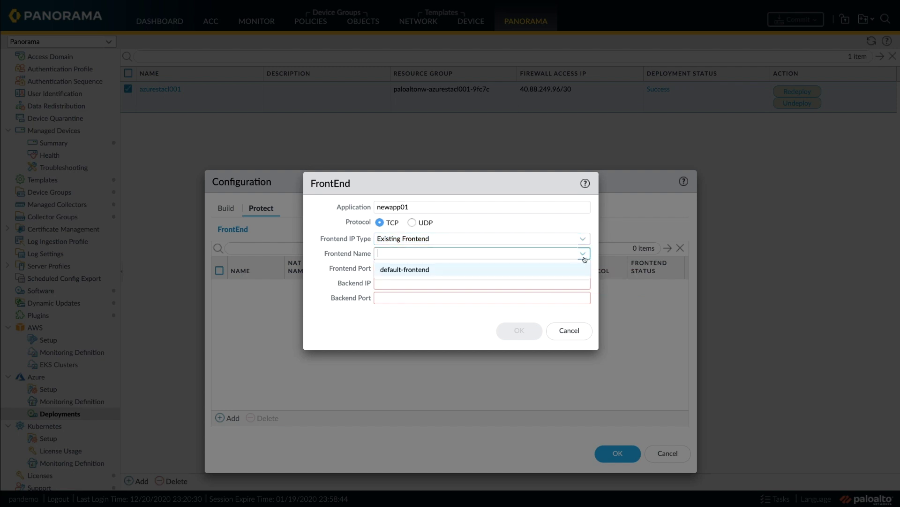
pyautogui.click(584, 257)
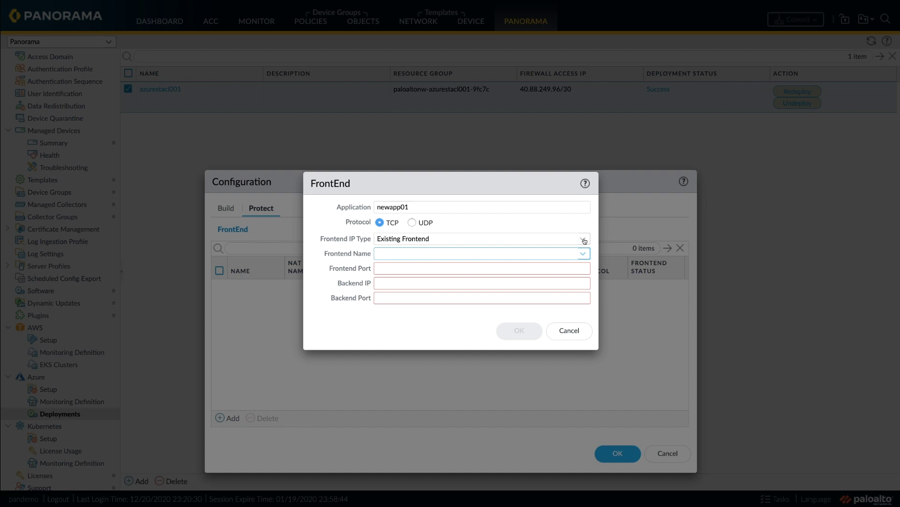
pyautogui.click(582, 238)
pyautogui.click(551, 252)
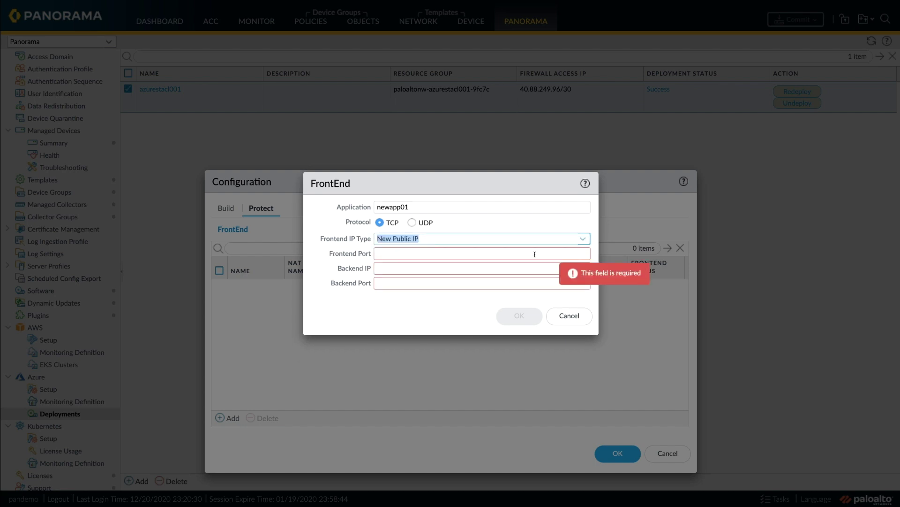
# - Set newapp01's frontend port to 7788, its backend IP to 192.168.70.5 and its backend port to 9988
pyautogui.click(497, 254)
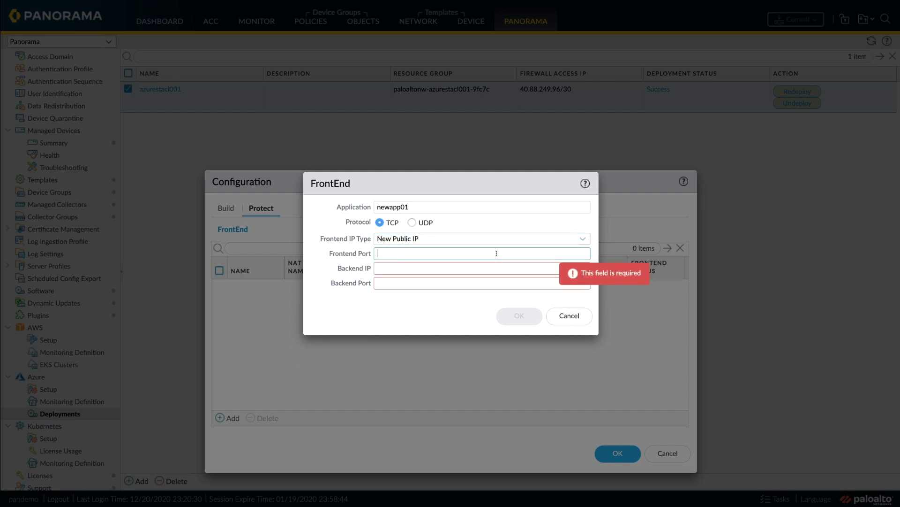
pyautogui.write('7788')
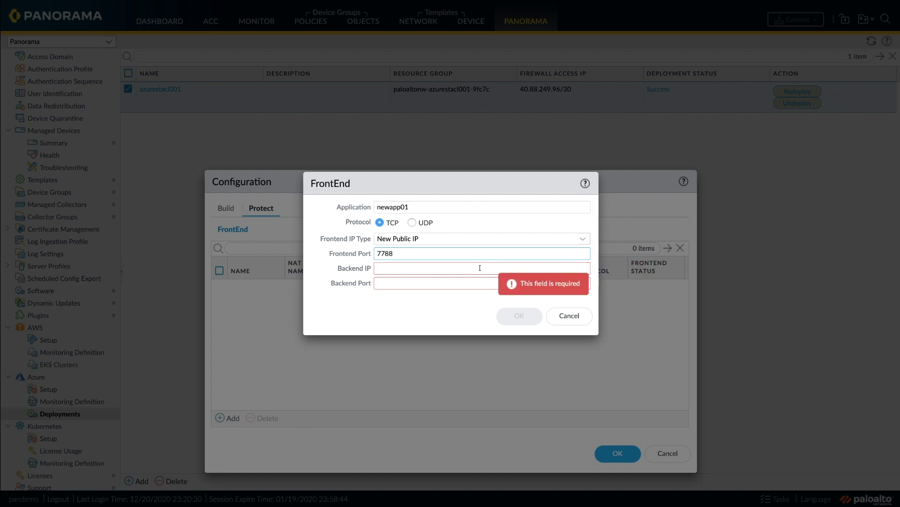
pyautogui.click(478, 269)
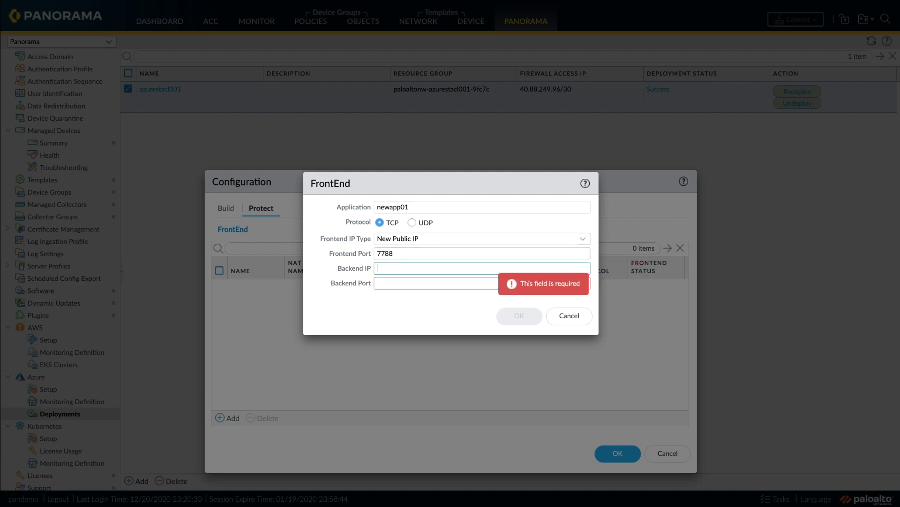
pyautogui.write('192.168/')
pyautogui.press('BackSpace')
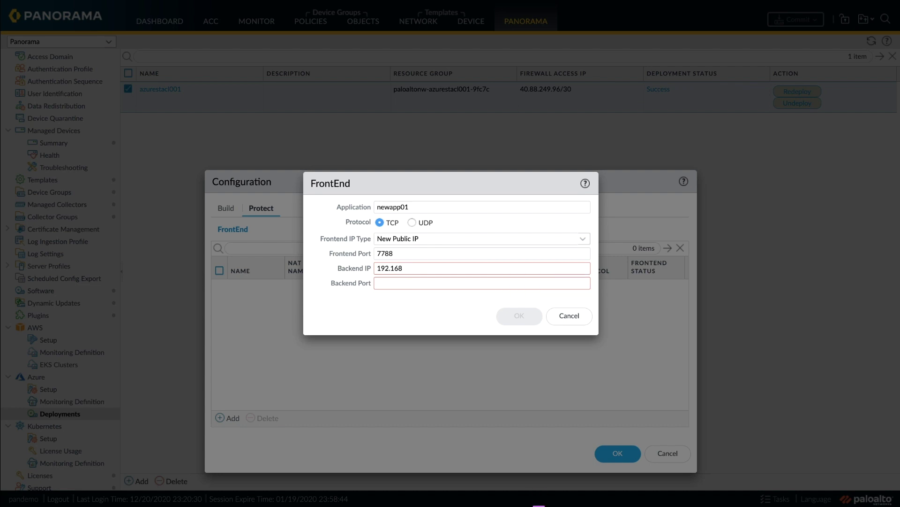
pyautogui.write('.70.5')
pyautogui.click(454, 286)
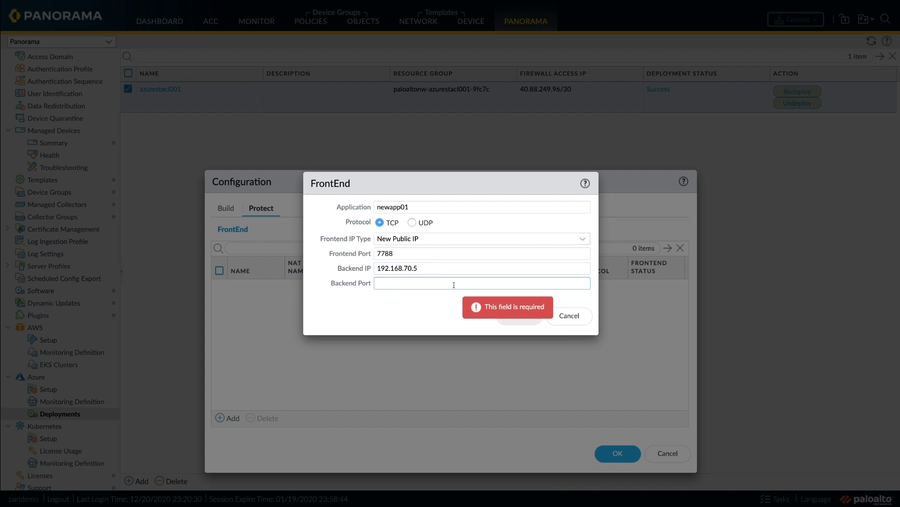
pyautogui.write('9988')
pyautogui.click(418, 296)
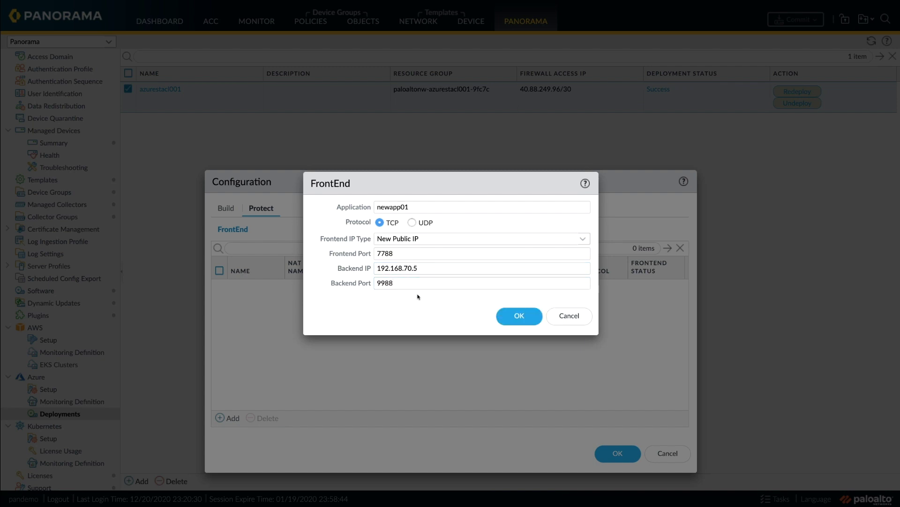
# - Save the newapp01 frontend with the deployment's protection configuration and commit the changes
pyautogui.click(519, 316)
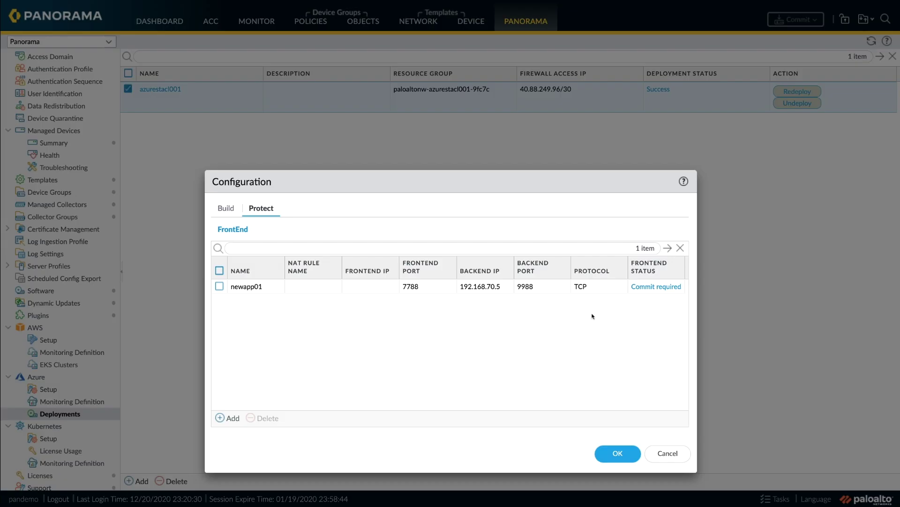
pyautogui.click(616, 451)
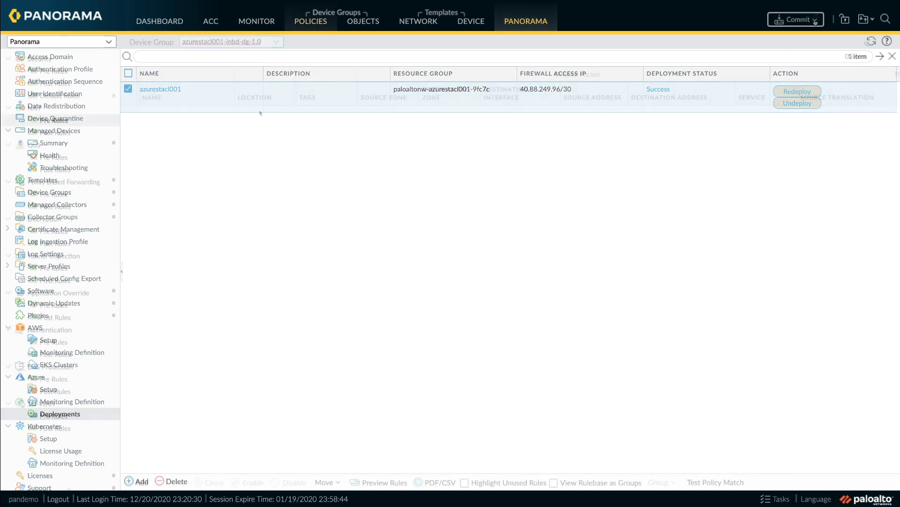
pyautogui.click(795, 24)
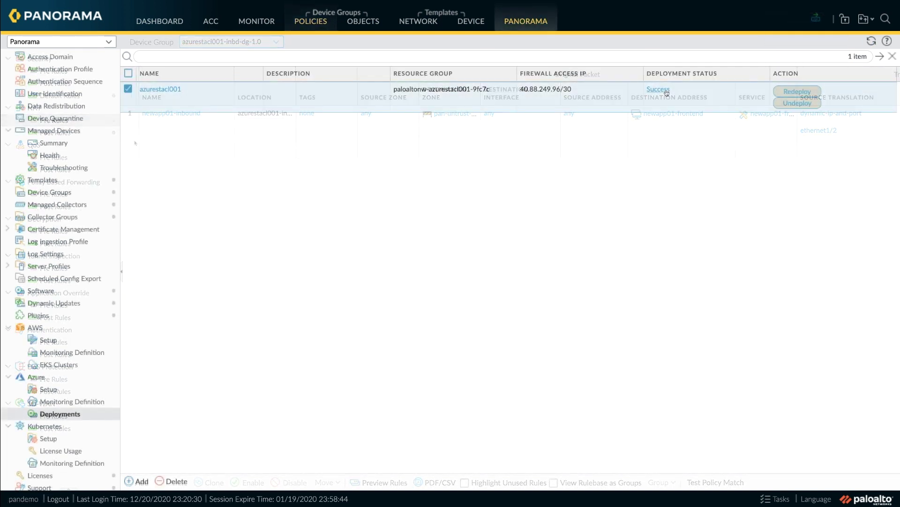
# - Check the deployment status, and switch to the Azure portal to examine newapp01's frontend and load balancing rule on the inbound stack's external load balancer
pyautogui.click(659, 91)
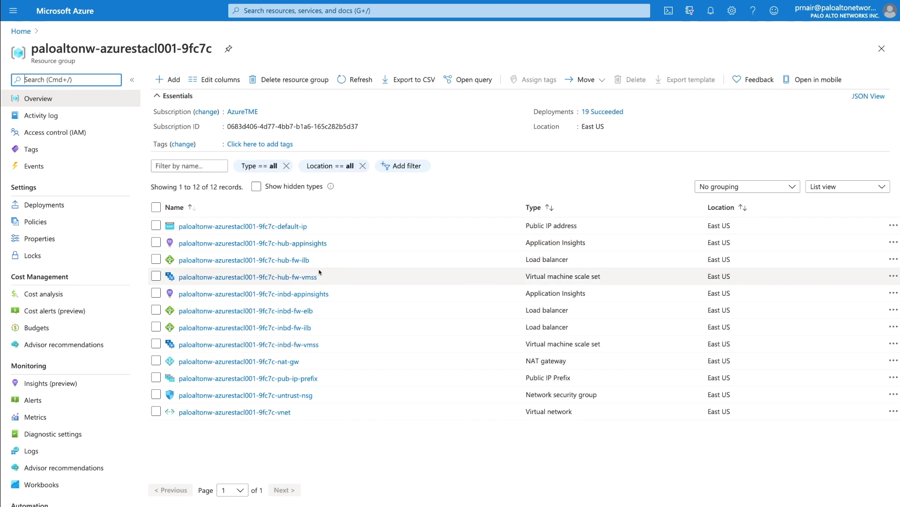
pyautogui.click(304, 310)
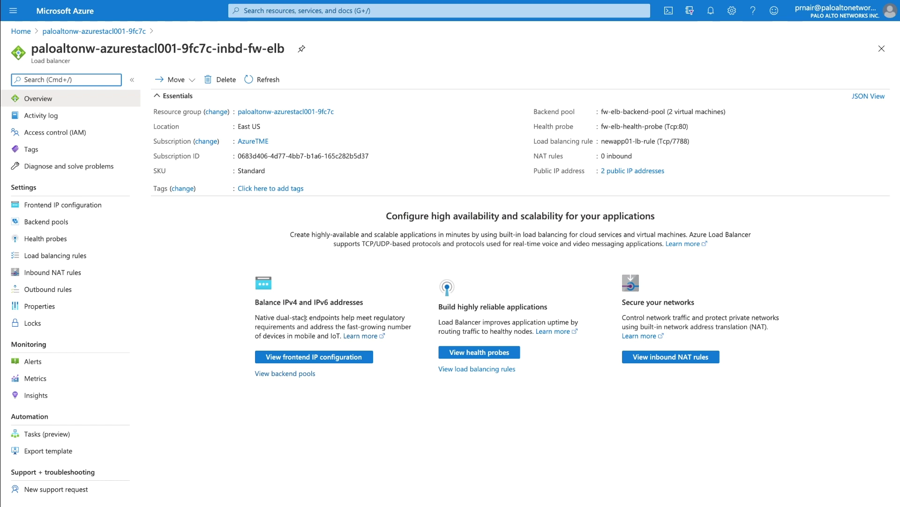
pyautogui.click(306, 357)
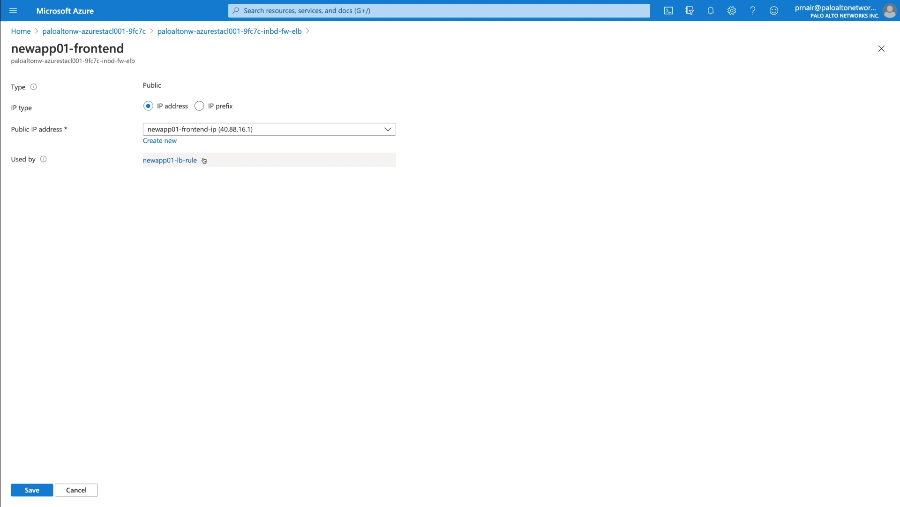
pyautogui.click(195, 160)
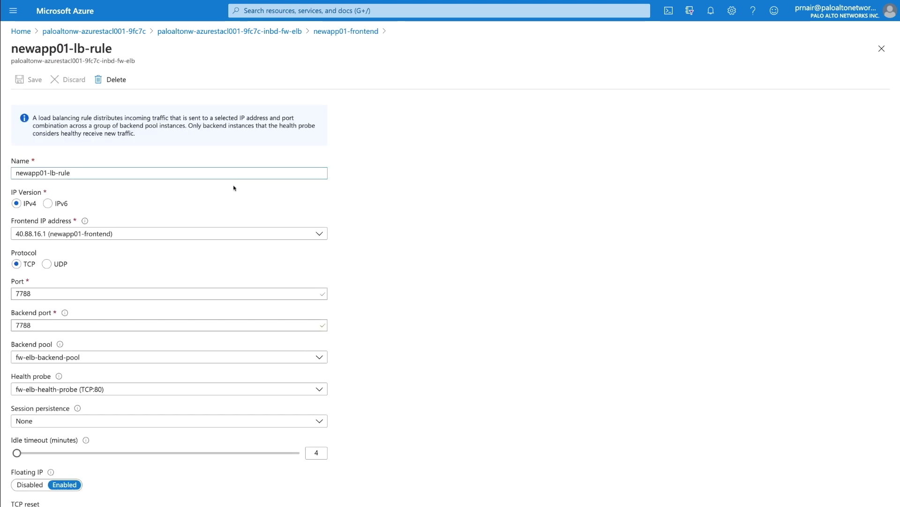